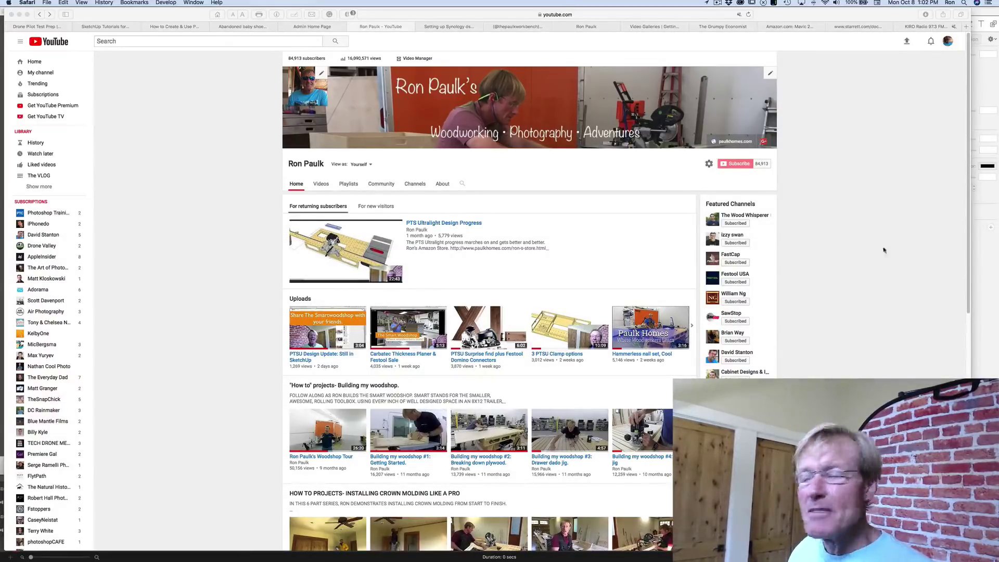
Zoom in and out over the CUT LIST's yellow plywood parts to review their mm and inch dimensions.
{"action": "mouse_move", "coordinate": [333, 559]}
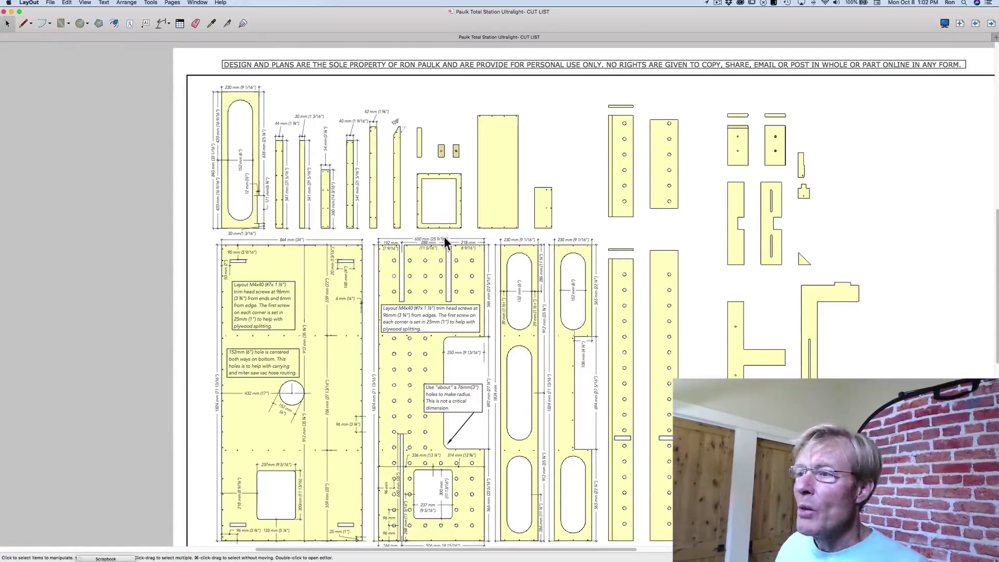
{"action": "scroll", "coordinate": [363, 136], "scroll_direction": "up", "scroll_amount": 5}
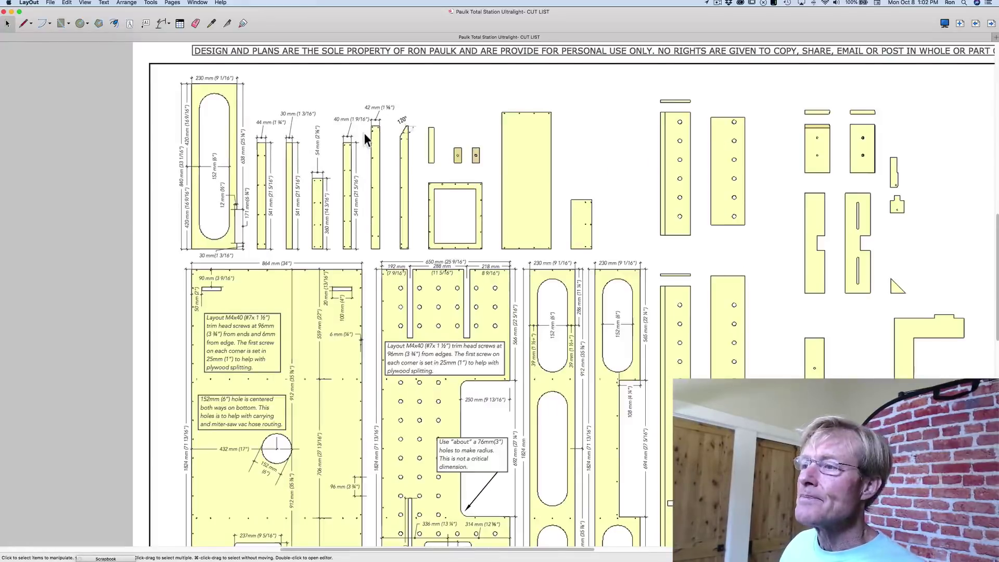
{"action": "scroll", "coordinate": [363, 136], "scroll_direction": "up", "scroll_amount": 3}
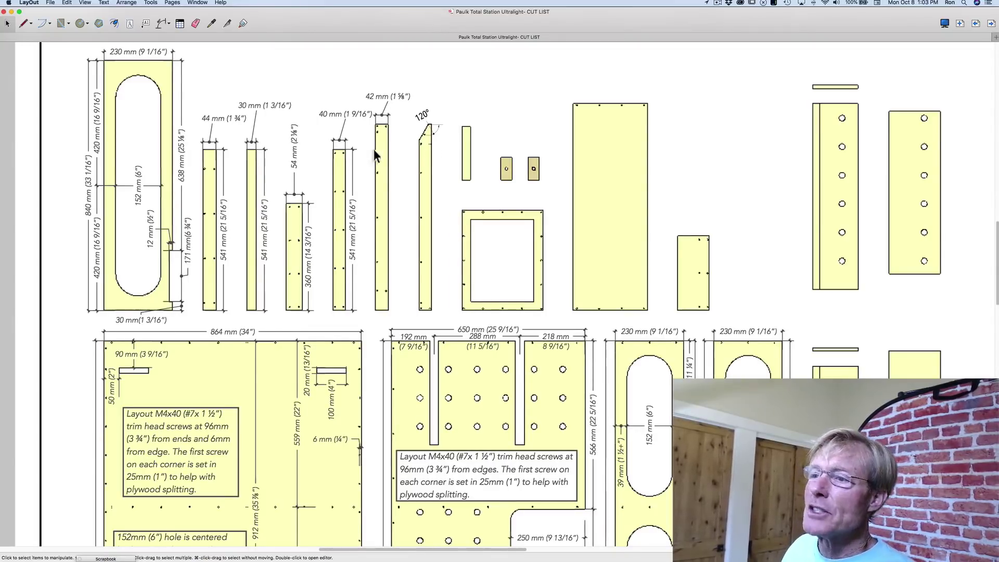
{"action": "scroll", "coordinate": [389, 255], "scroll_direction": "down", "scroll_amount": 5}
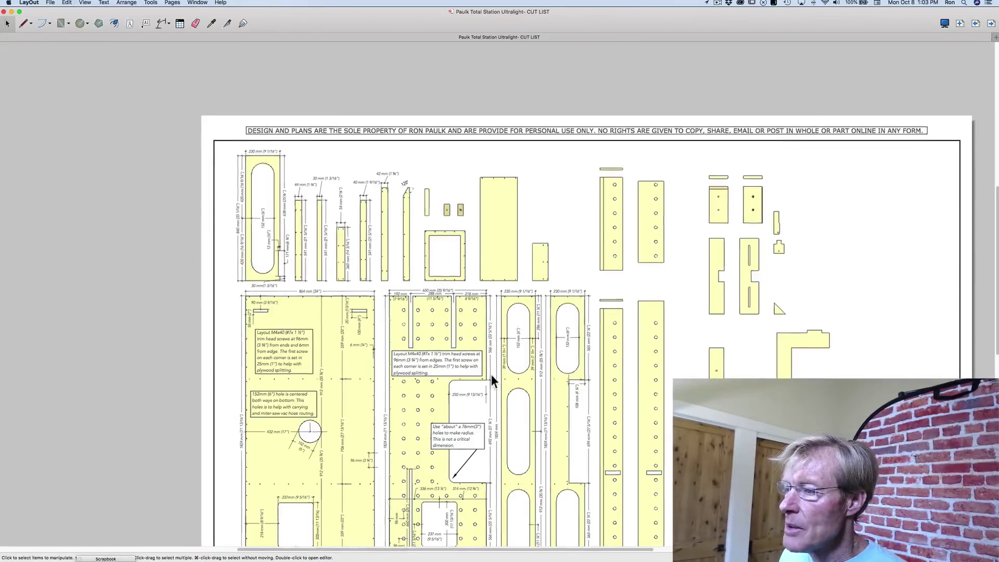
{"action": "scroll", "coordinate": [491, 374], "scroll_direction": "up", "scroll_amount": 5}
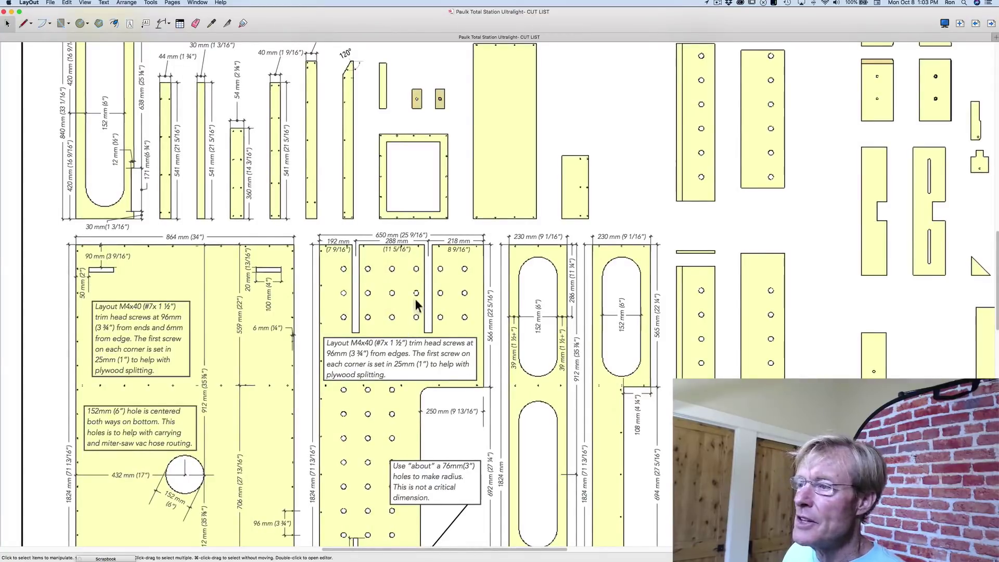
{"action": "scroll", "coordinate": [416, 305], "scroll_direction": "down", "scroll_amount": 3}
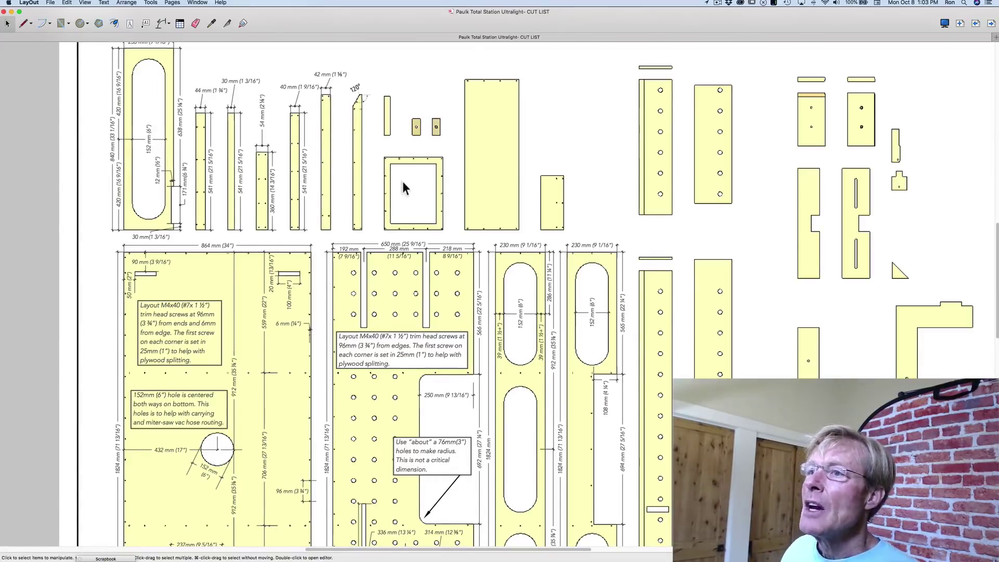
Set the Dimension tool to Linear dimensions.
{"action": "left_click", "coordinate": [159, 24]}
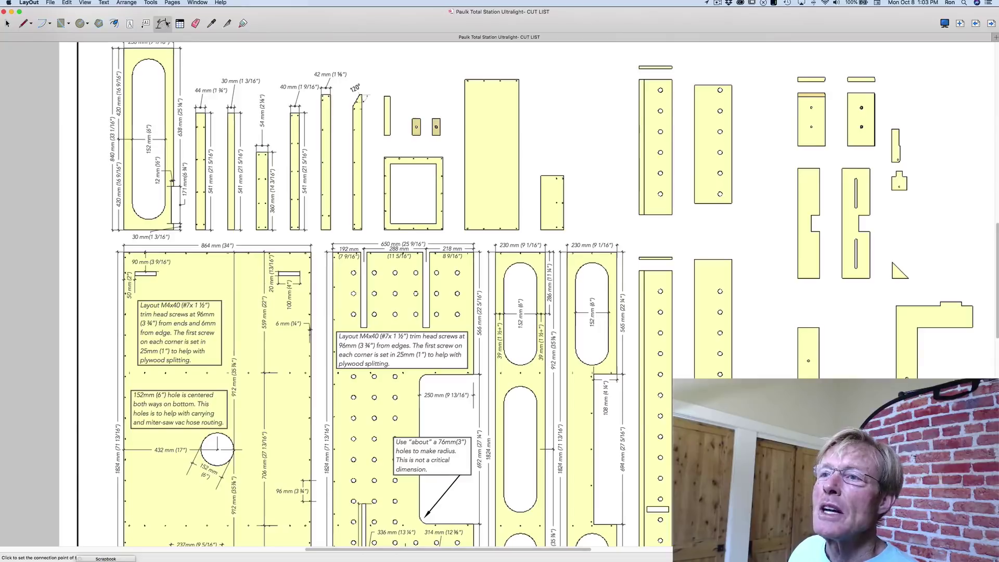
{"action": "left_click", "coordinate": [168, 24]}
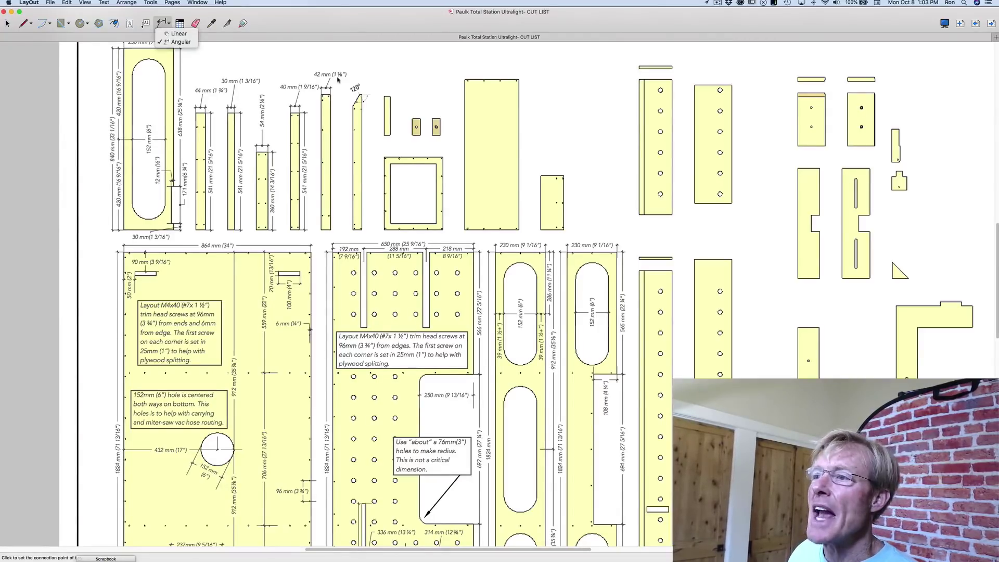
{"action": "left_click", "coordinate": [179, 36]}
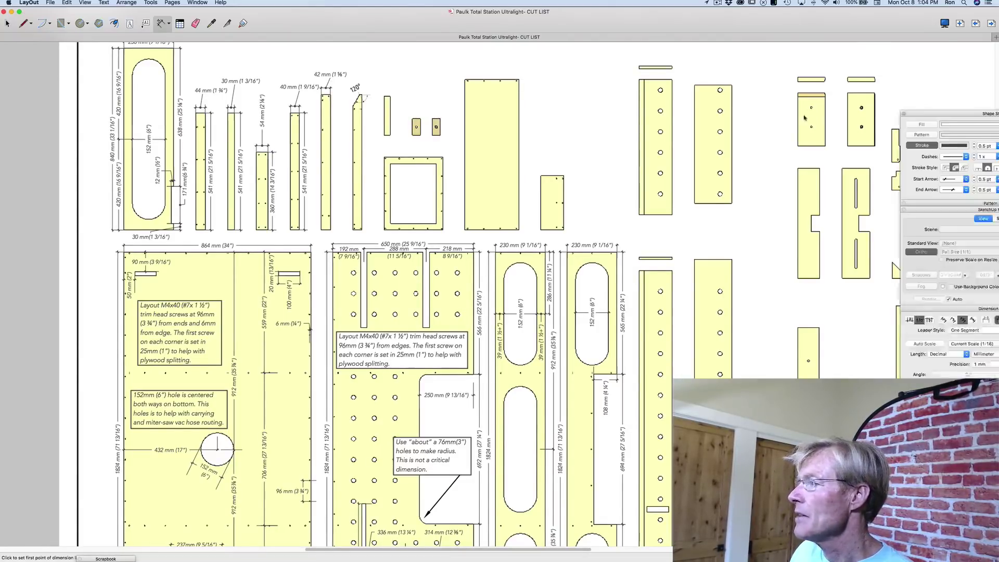
Check the Dimension Style settings, then switch to the PTS Ultralight SketchUp model.
{"action": "left_click", "coordinate": [986, 116]}
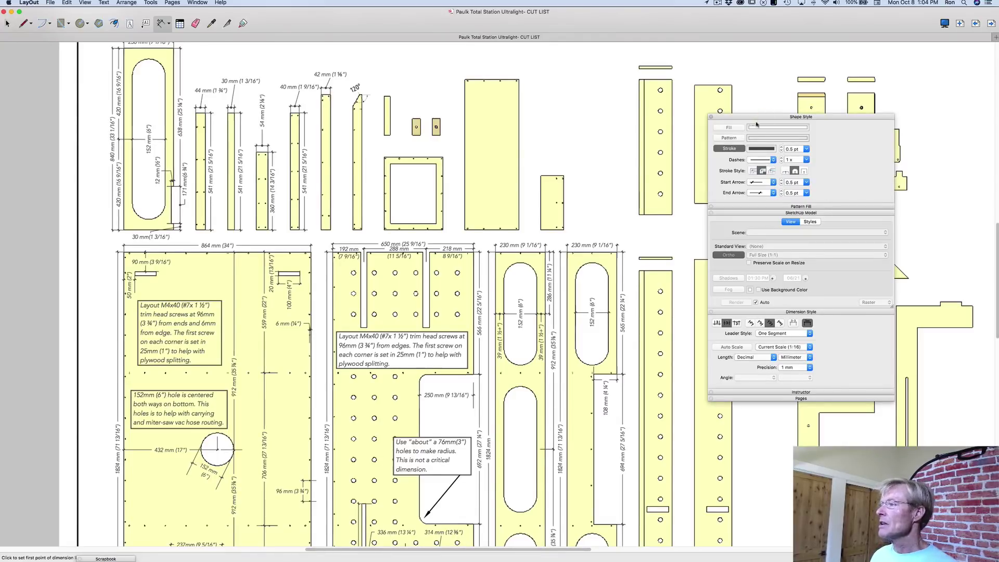
{"action": "key", "text": "super+alt+t"}
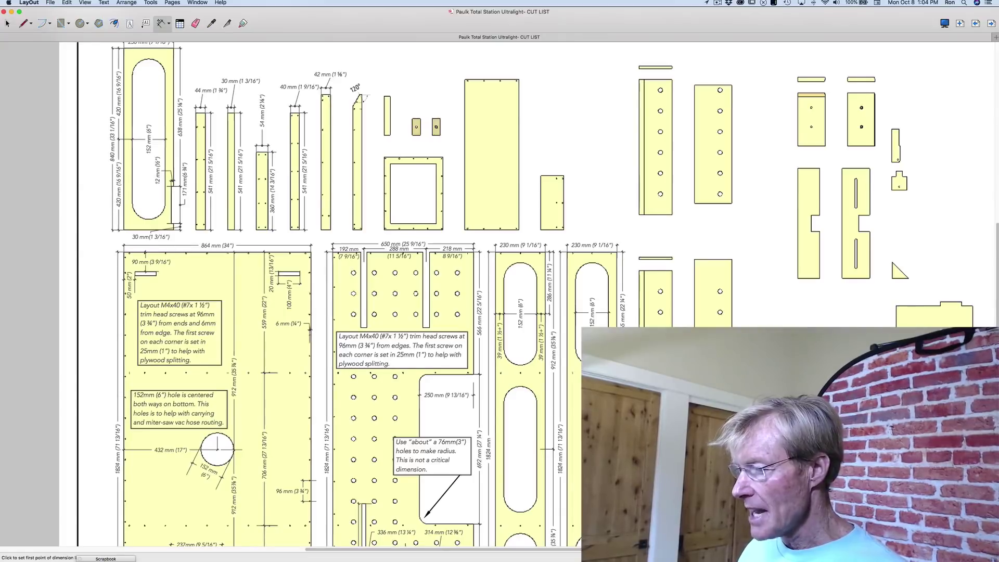
{"action": "left_click", "coordinate": [382, 551]}
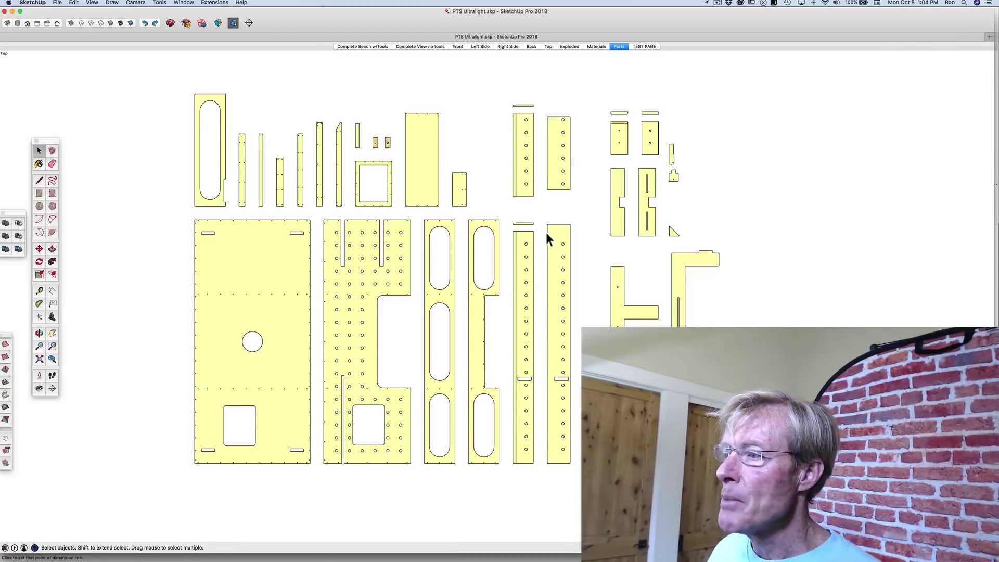
{"action": "middle_click_drag", "start_coordinate": [535, 234], "coordinate": [538, 292]}
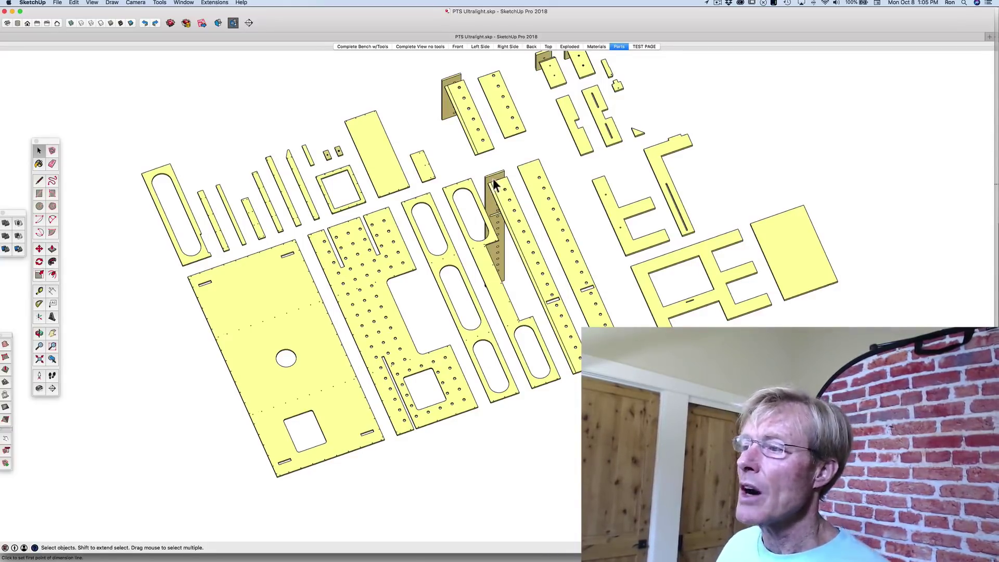
{"action": "left_click", "coordinate": [619, 47]}
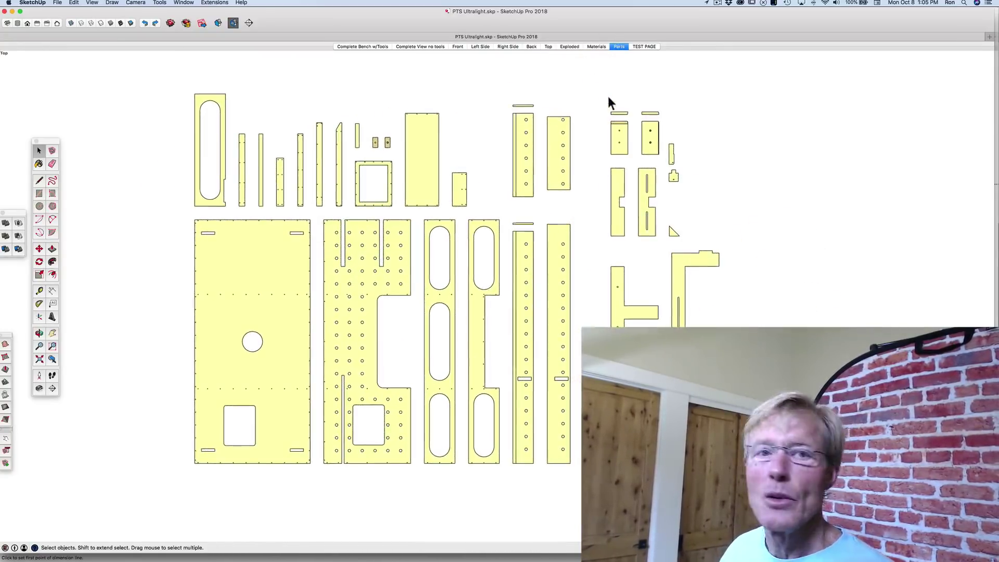
{"action": "scroll", "coordinate": [518, 230], "scroll_direction": "up", "scroll_amount": 6}
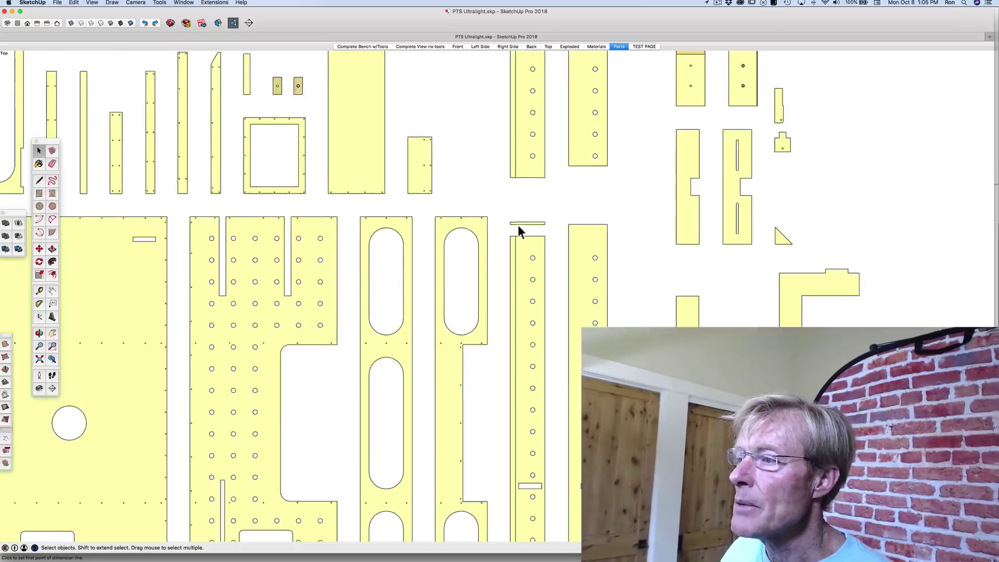
{"action": "scroll", "coordinate": [515, 228], "scroll_direction": "down", "scroll_amount": 2}
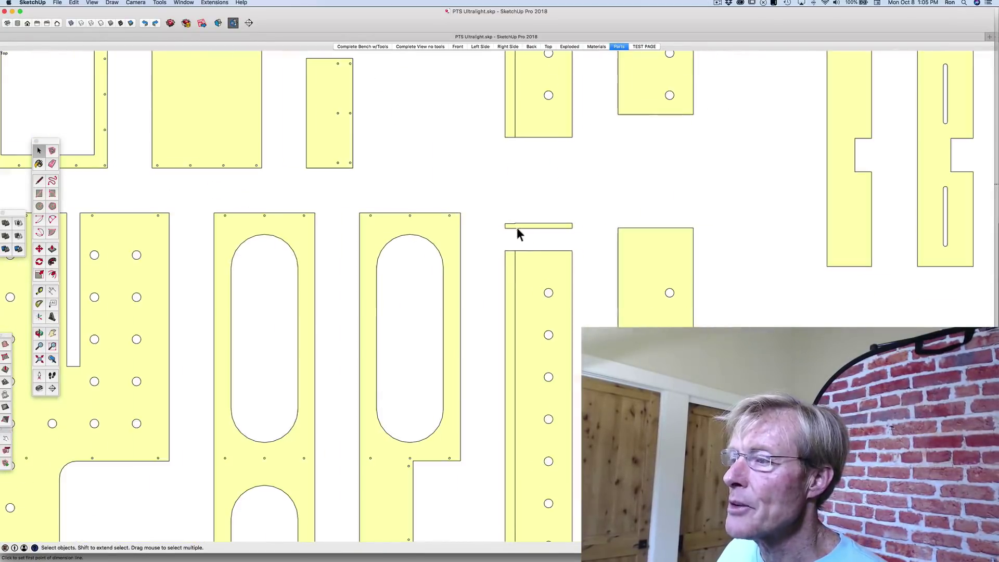
{"action": "scroll", "coordinate": [518, 267], "scroll_direction": "down", "scroll_amount": 4}
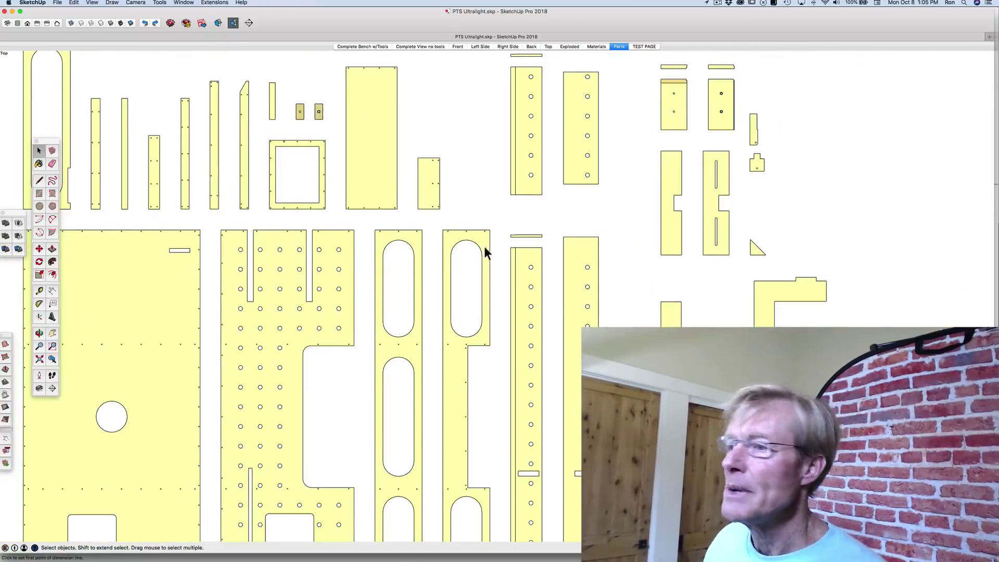
{"action": "scroll", "coordinate": [486, 249], "scroll_direction": "down", "scroll_amount": 2}
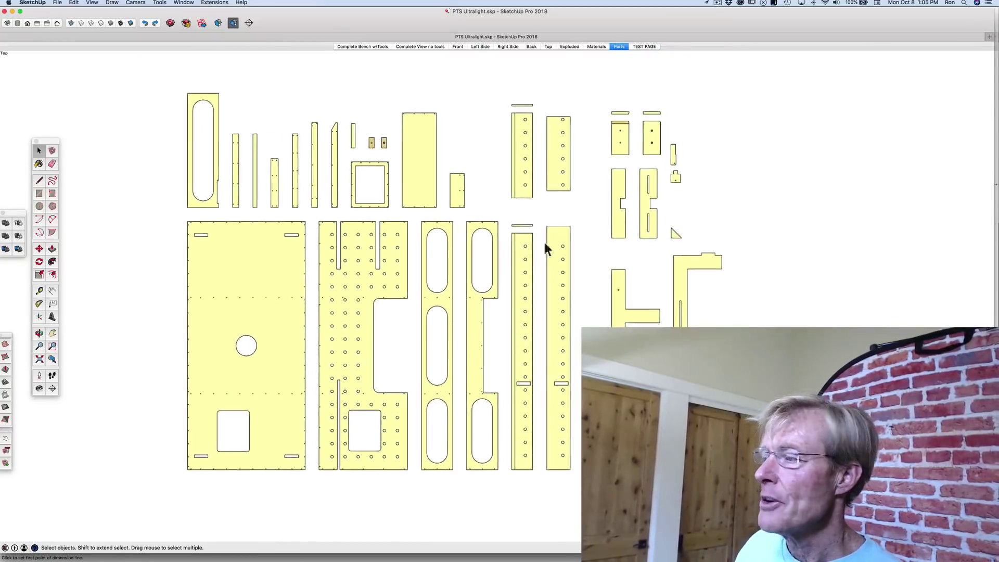
{"action": "mouse_move", "coordinate": [364, 560]}
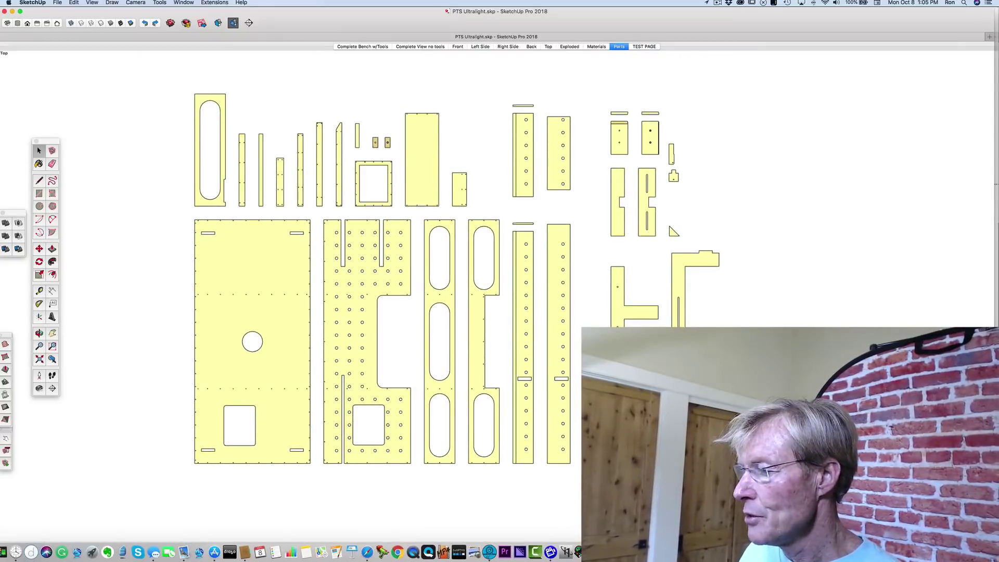
Return to LayOut's CUT LIST sheet and select the placed model viewport with the Select tool.
{"action": "left_click", "coordinate": [443, 551]}
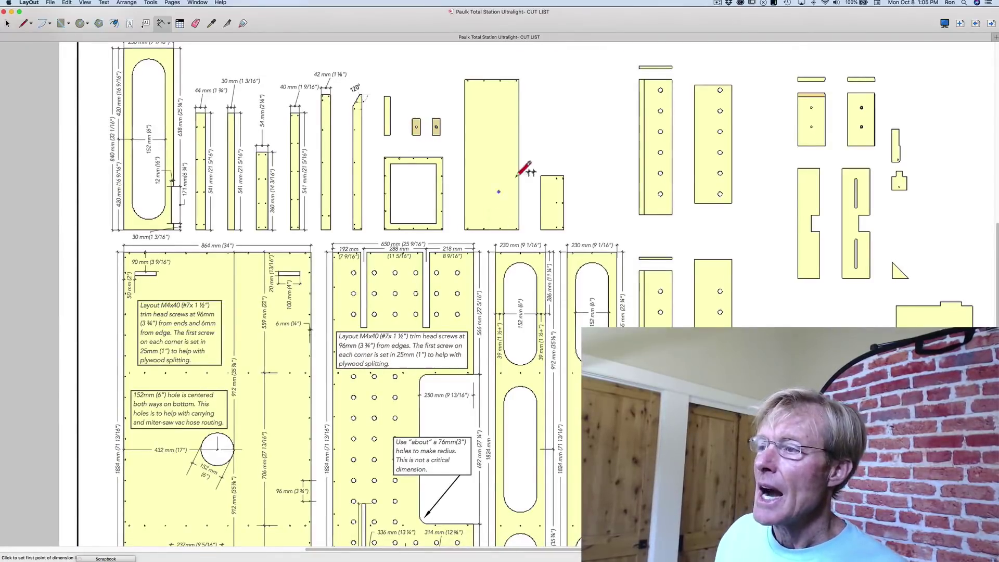
{"action": "key", "text": "space"}
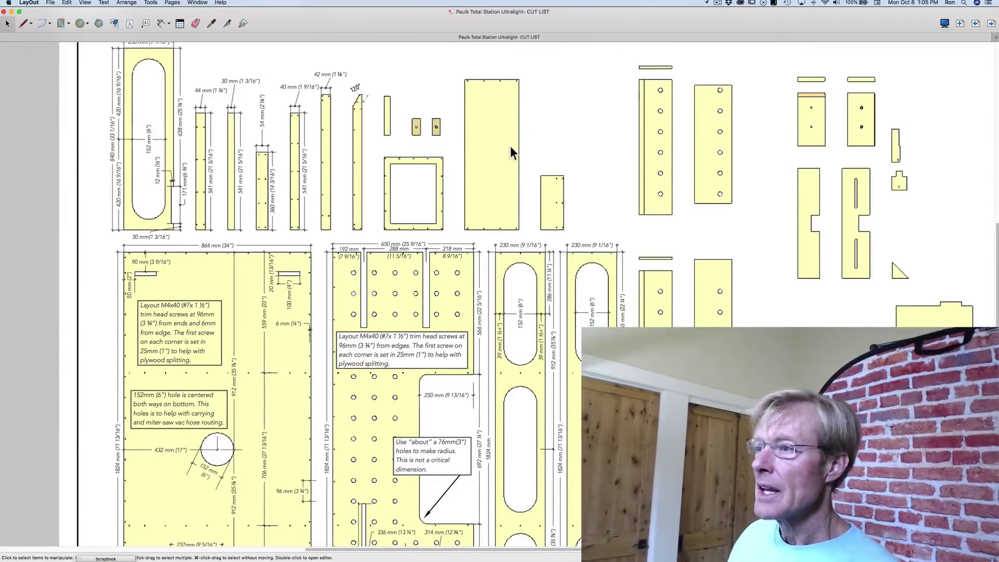
{"action": "left_click", "coordinate": [506, 149]}
{"action": "right_click", "coordinate": [504, 147]}
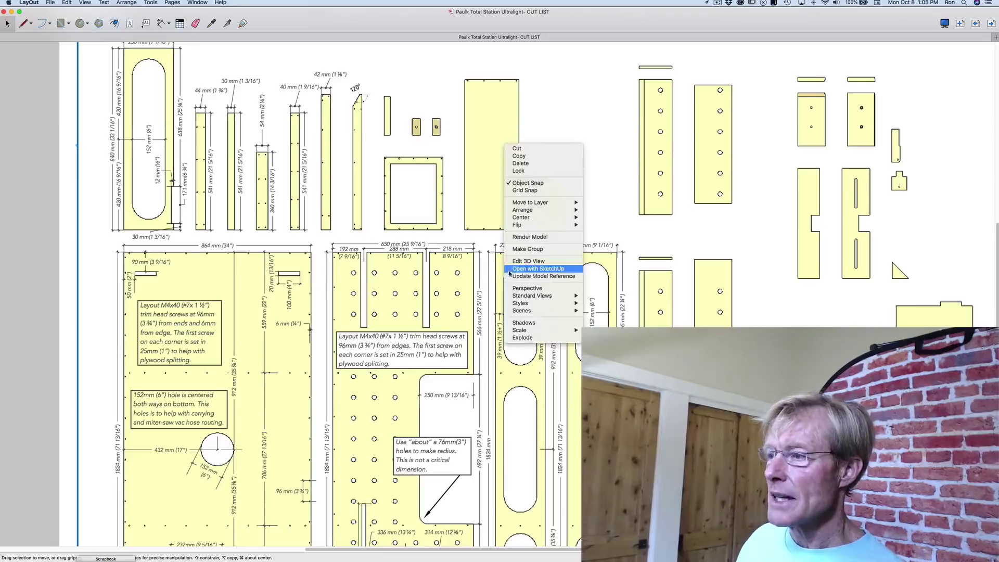
{"action": "left_click", "coordinate": [581, 105]}
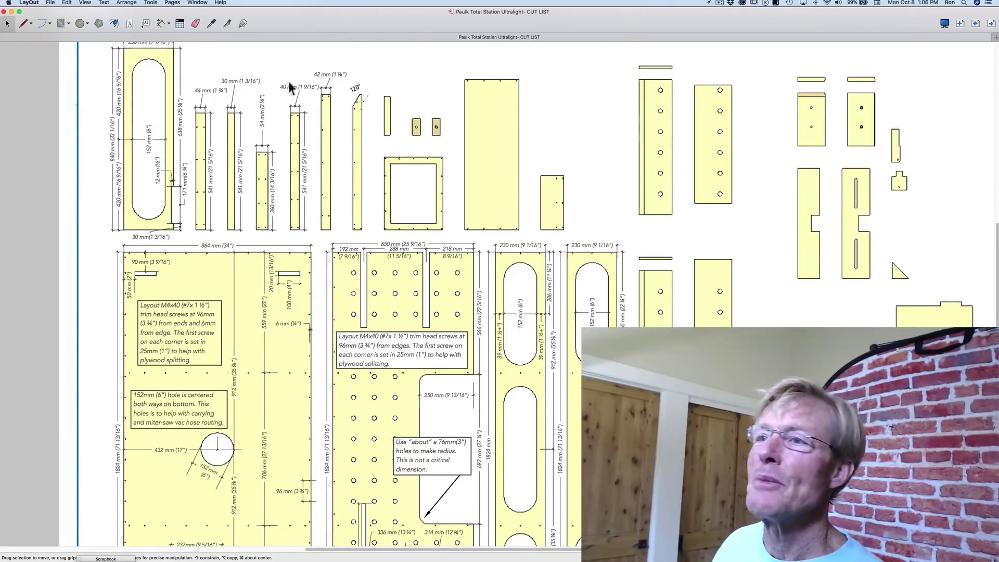
{"action": "left_click", "coordinate": [161, 22]}
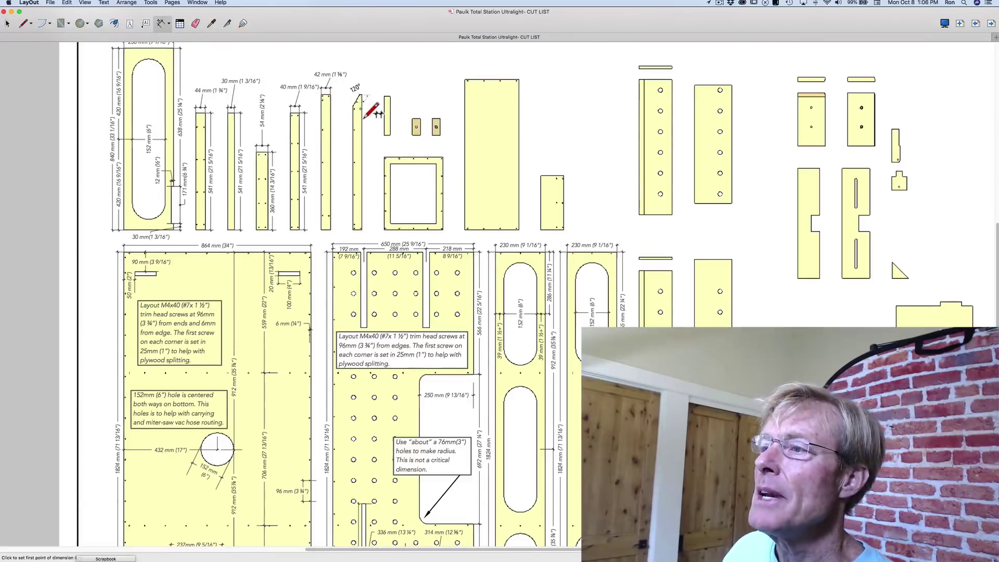
{"action": "scroll", "coordinate": [372, 111], "scroll_direction": "up", "scroll_amount": 2}
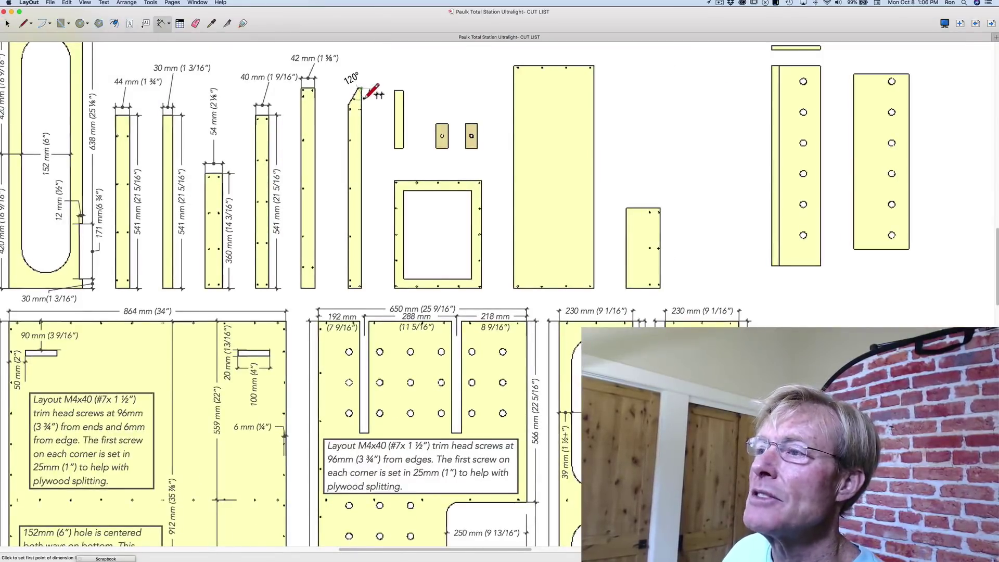
{"action": "left_click", "coordinate": [361, 89]}
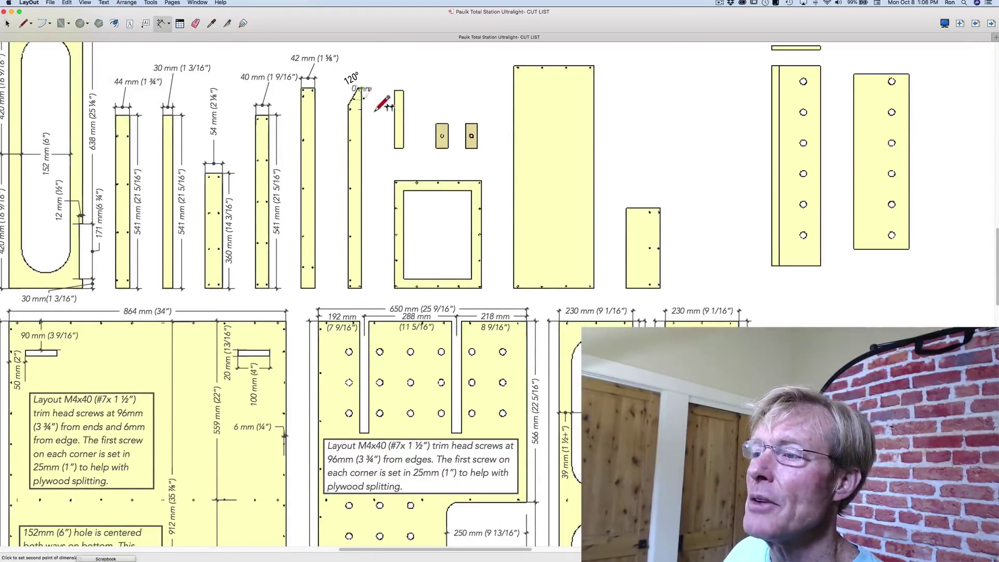
{"action": "left_click", "coordinate": [375, 289]}
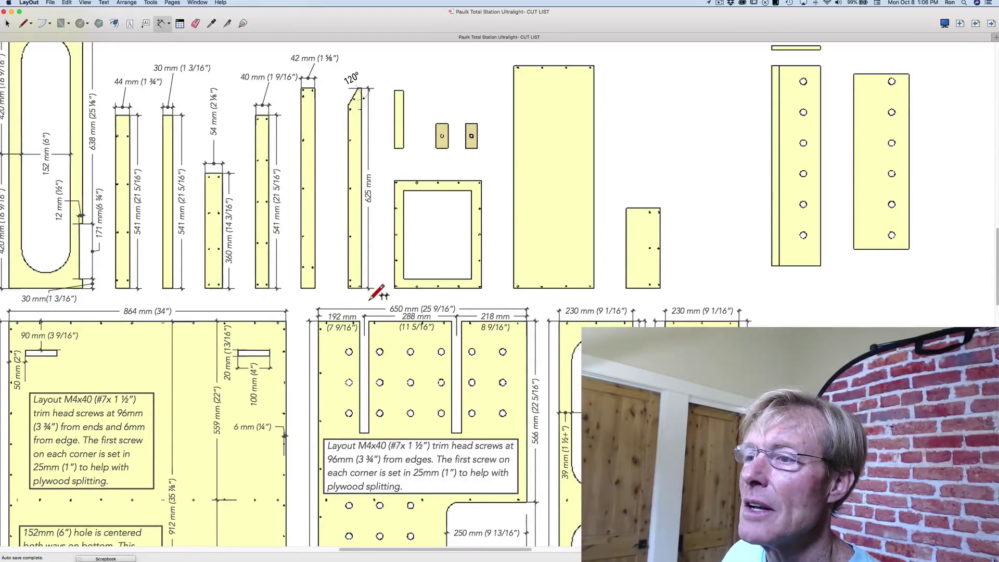
{"action": "left_click", "coordinate": [370, 301]}
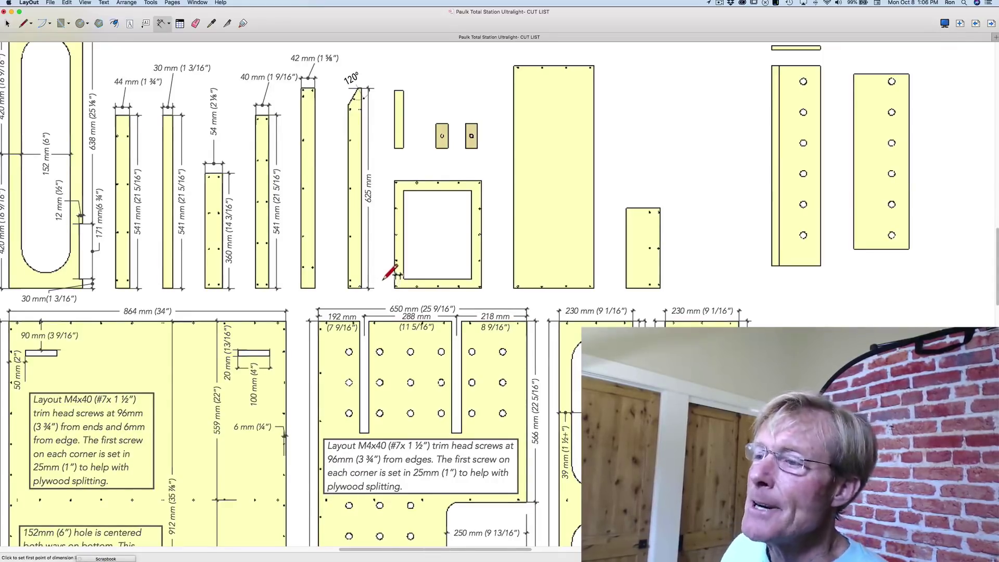
{"action": "key", "text": "space"}
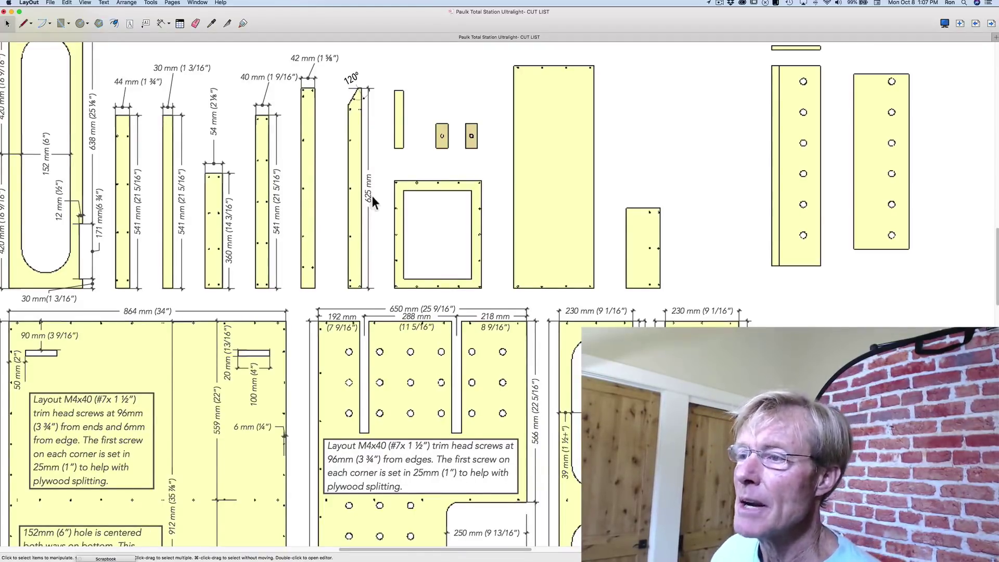
Add (24 5/8") on a new line under the angled part's 625 mm dimension text.
{"action": "left_click", "coordinate": [370, 198]}
{"action": "scroll", "coordinate": [372, 198], "scroll_direction": "up", "scroll_amount": 3}
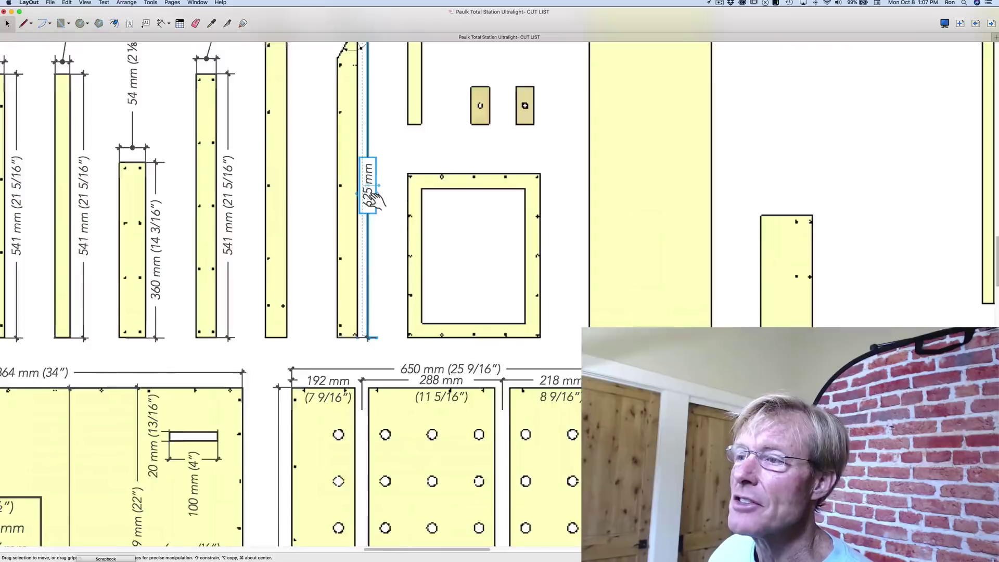
{"action": "scroll", "coordinate": [372, 199], "scroll_direction": "up", "scroll_amount": 3}
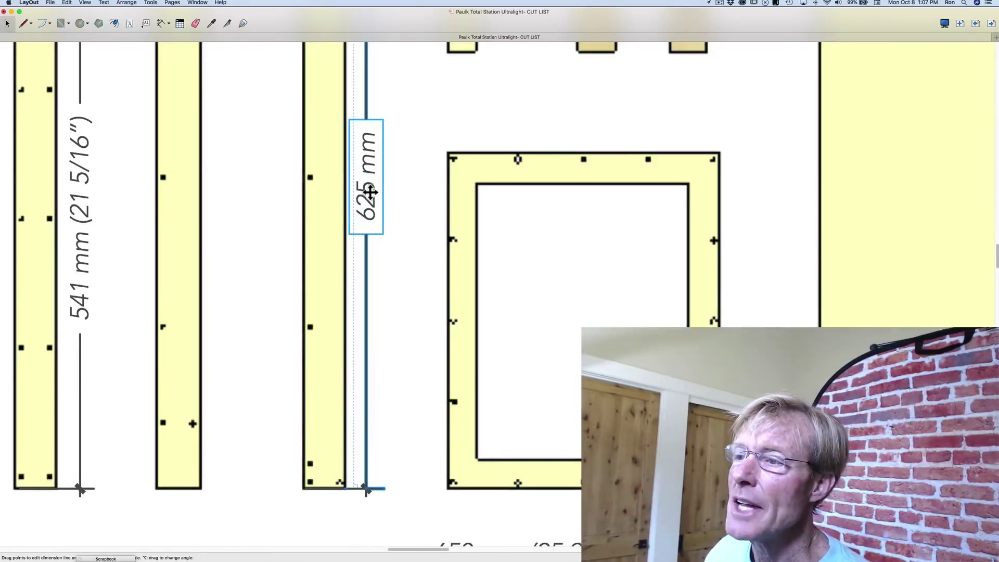
{"action": "double_click", "coordinate": [370, 192]}
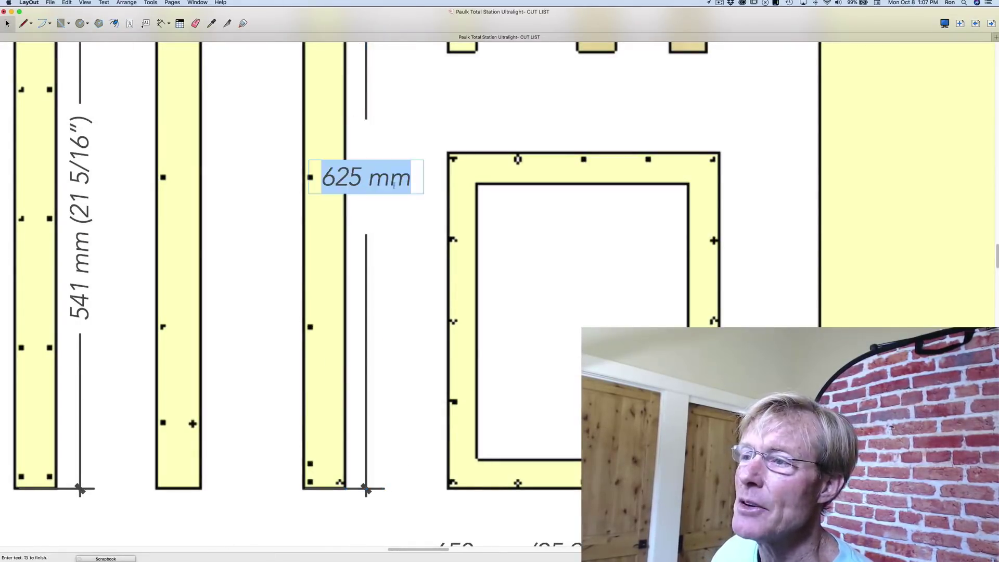
{"action": "left_click", "coordinate": [416, 182]}
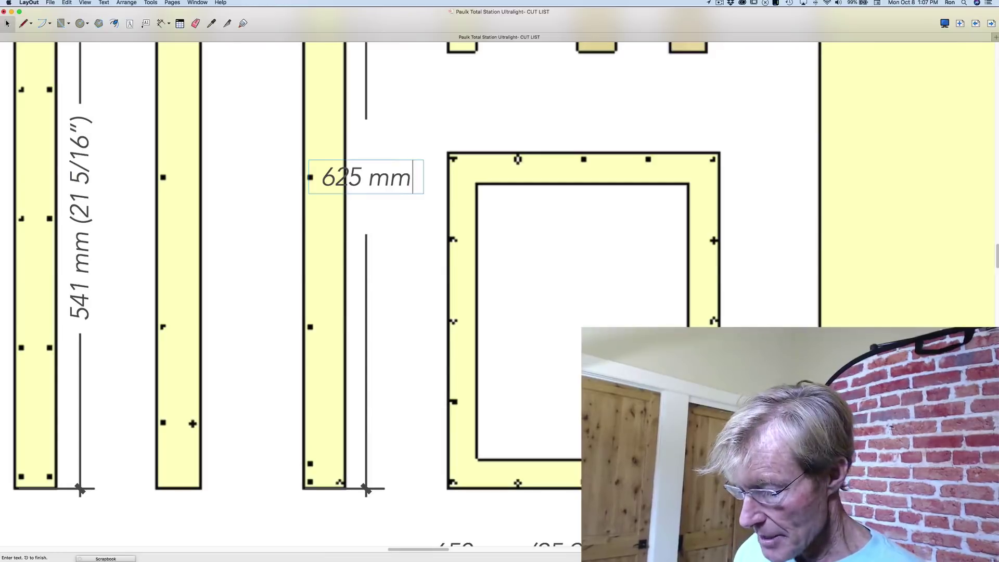
{"action": "key", "text": "Return"}
{"action": "type", "text": "("}
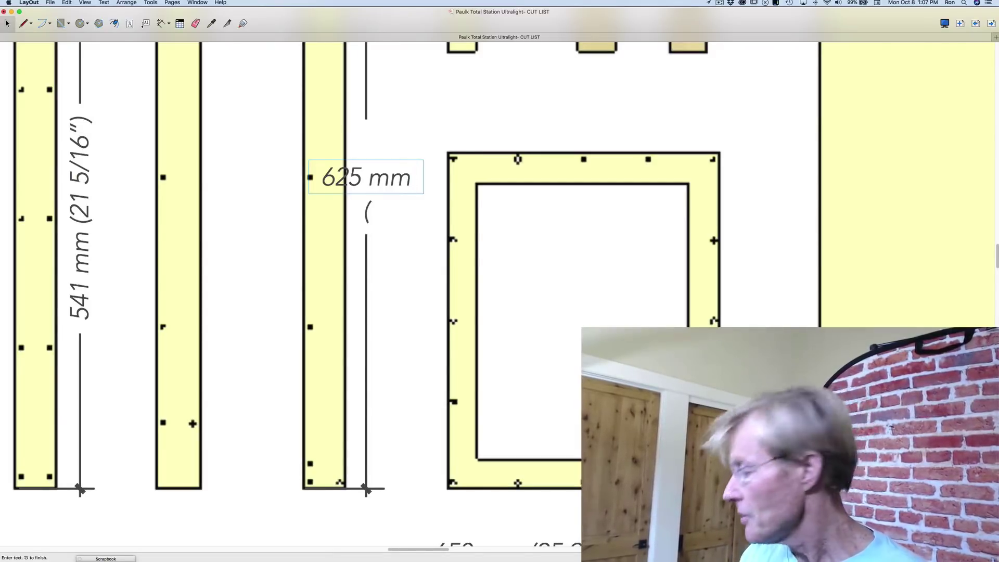
{"action": "type", "text": "2"}
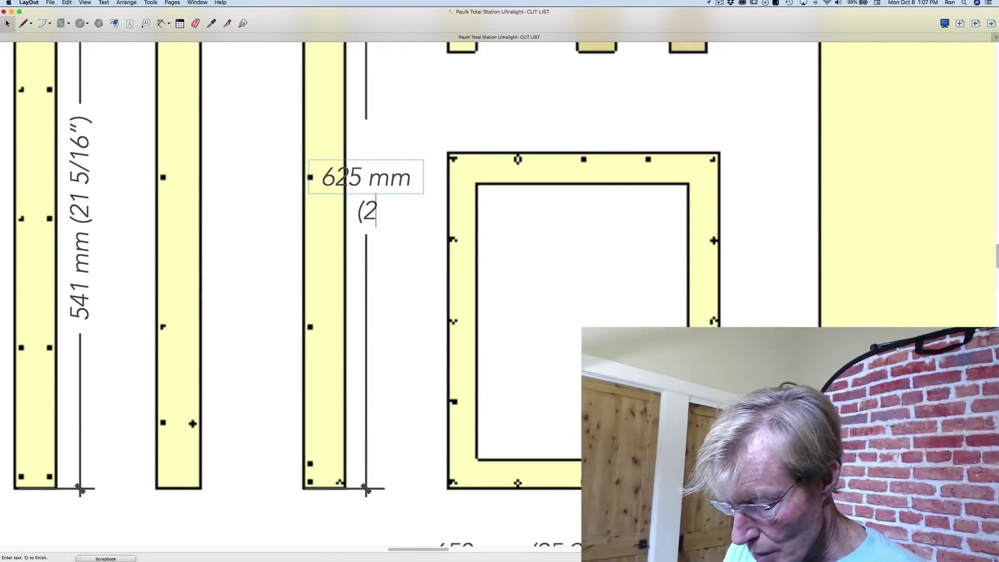
{"action": "type", "text": "4 5/"}
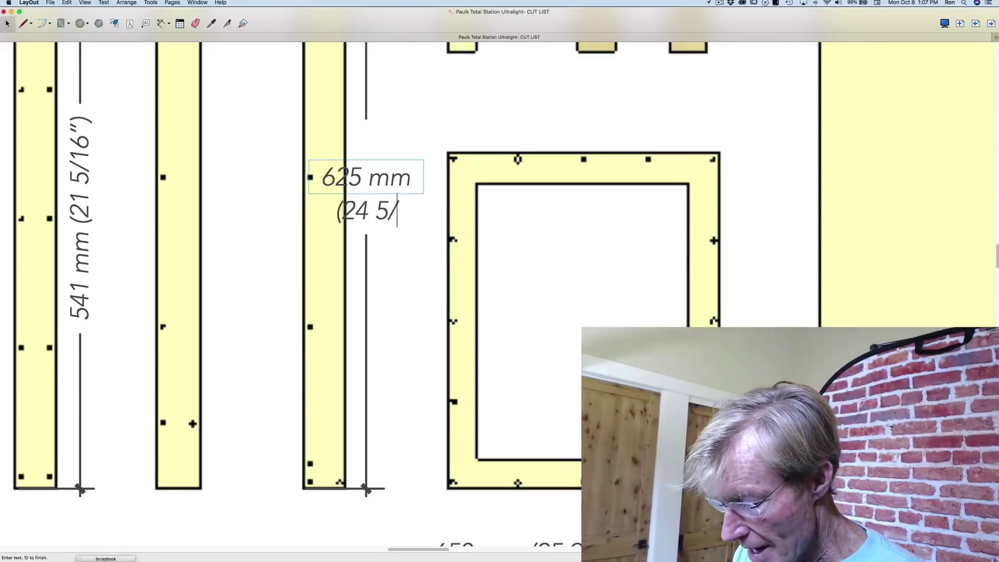
{"action": "type", "text": "8"}
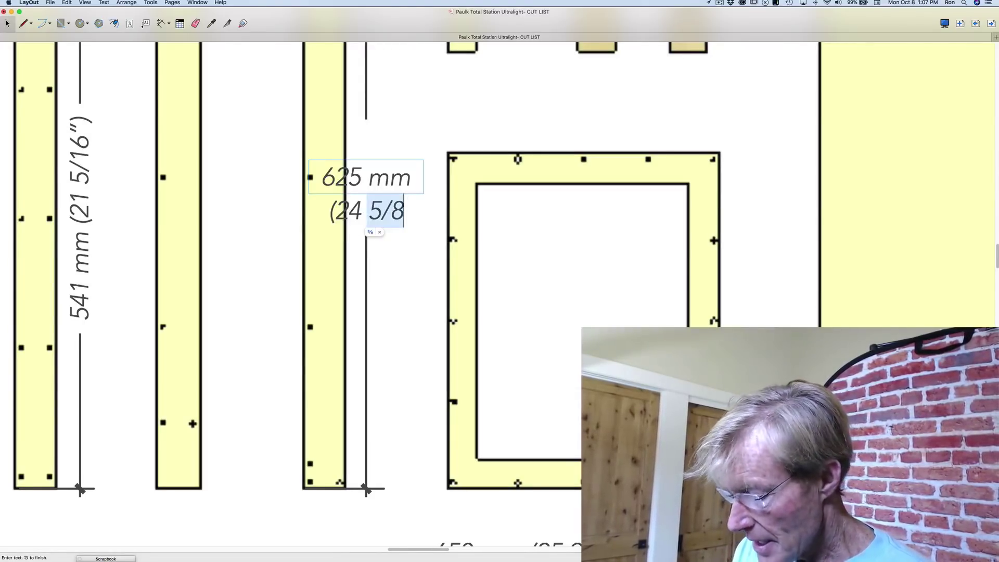
{"action": "type", "text": "\")"}
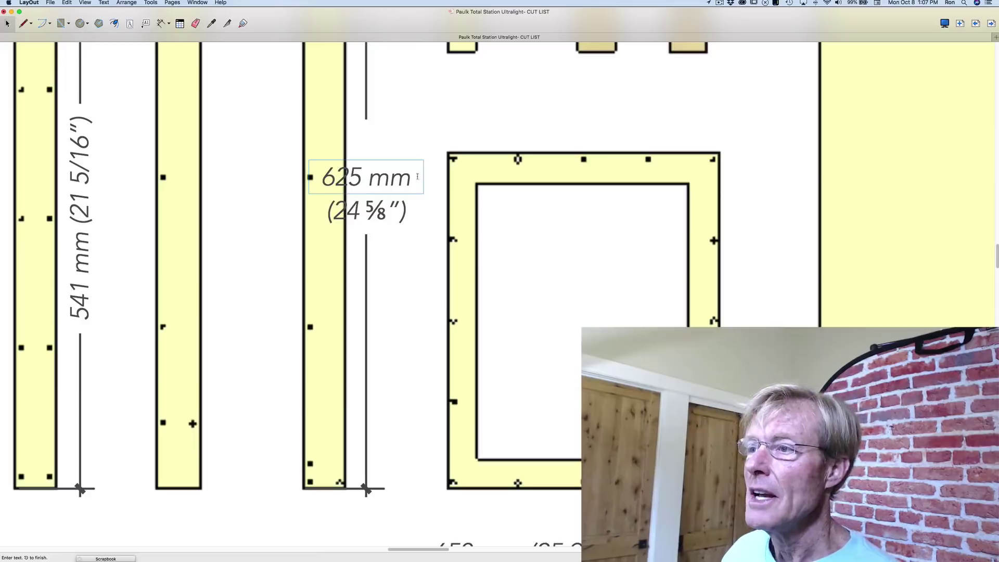
{"action": "left_click", "coordinate": [398, 128]}
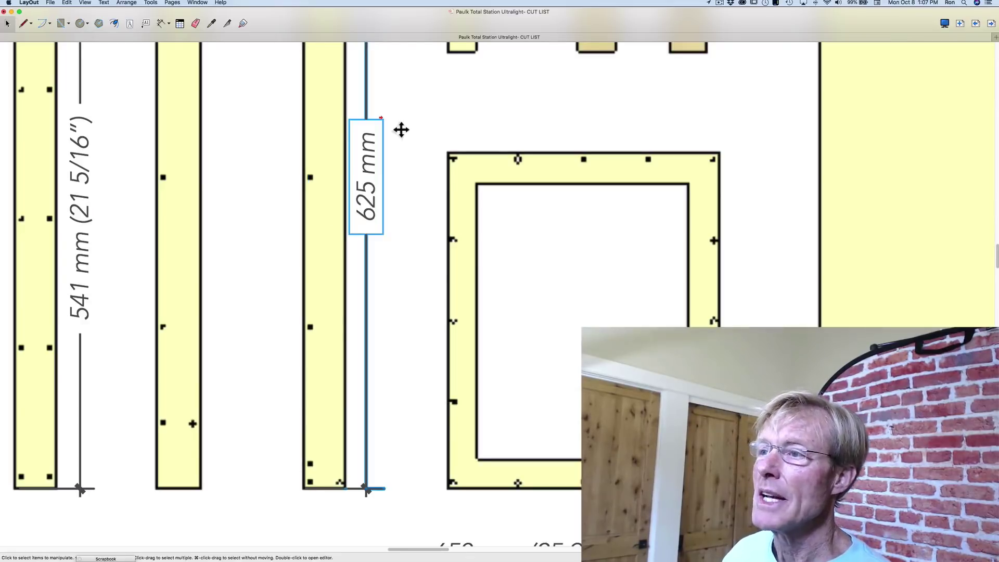
Refresh the angled part's label so it reads 625 mm (24 ⅝"), then zoom out.
{"action": "double_click", "coordinate": [374, 174]}
{"action": "left_click", "coordinate": [400, 170]}
{"action": "scroll", "coordinate": [379, 219], "scroll_direction": "down", "scroll_amount": 5}
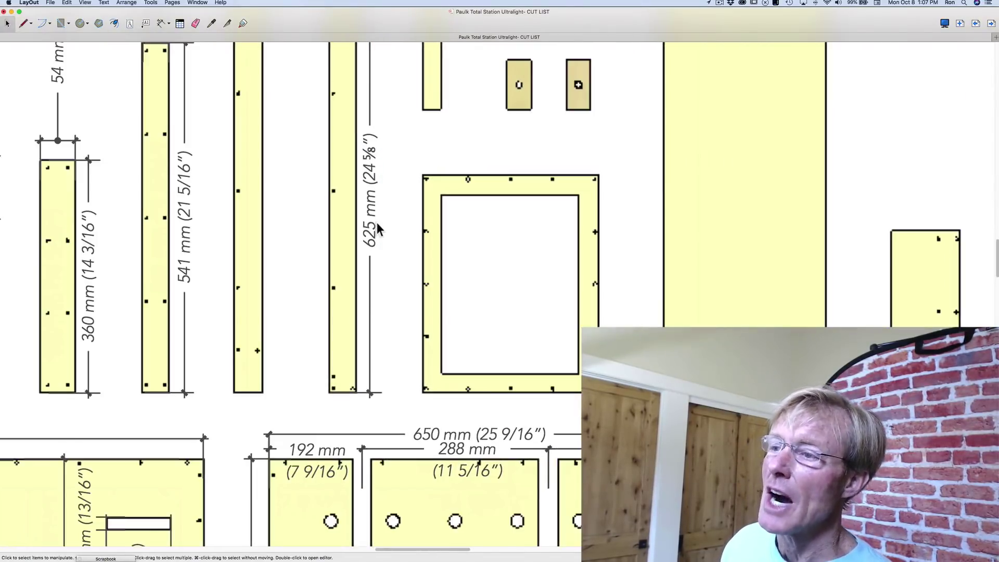
{"action": "scroll", "coordinate": [382, 220], "scroll_direction": "down", "scroll_amount": 2}
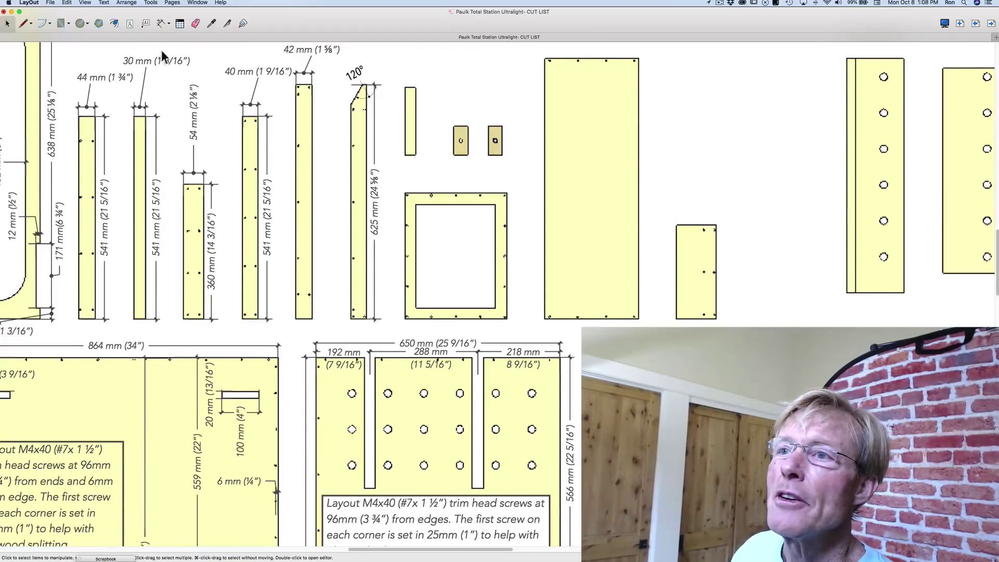
Dimension the angled part's left edge from its top corner to bottom corner as 572 mm.
{"action": "left_click", "coordinate": [161, 23]}
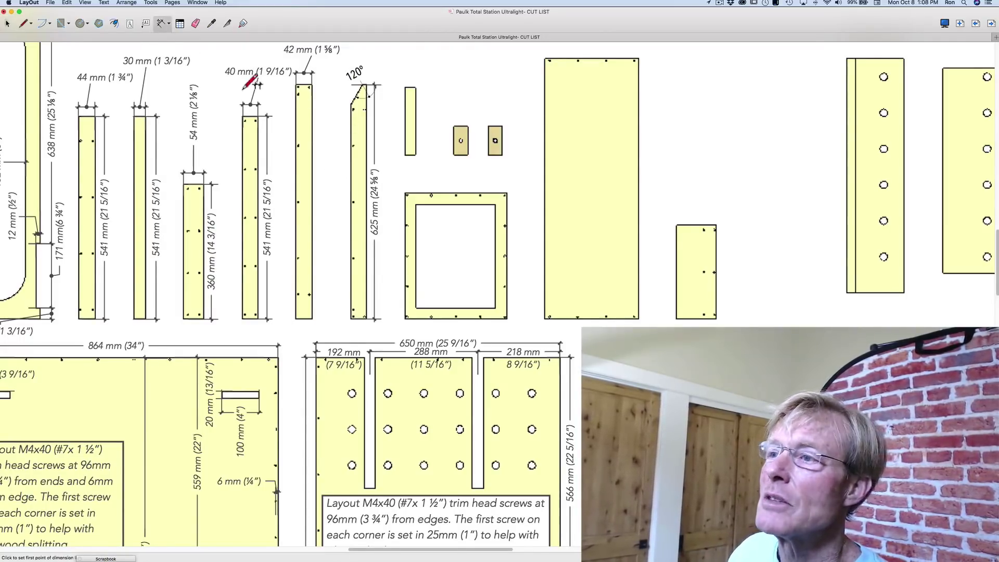
{"action": "left_click", "coordinate": [352, 106]}
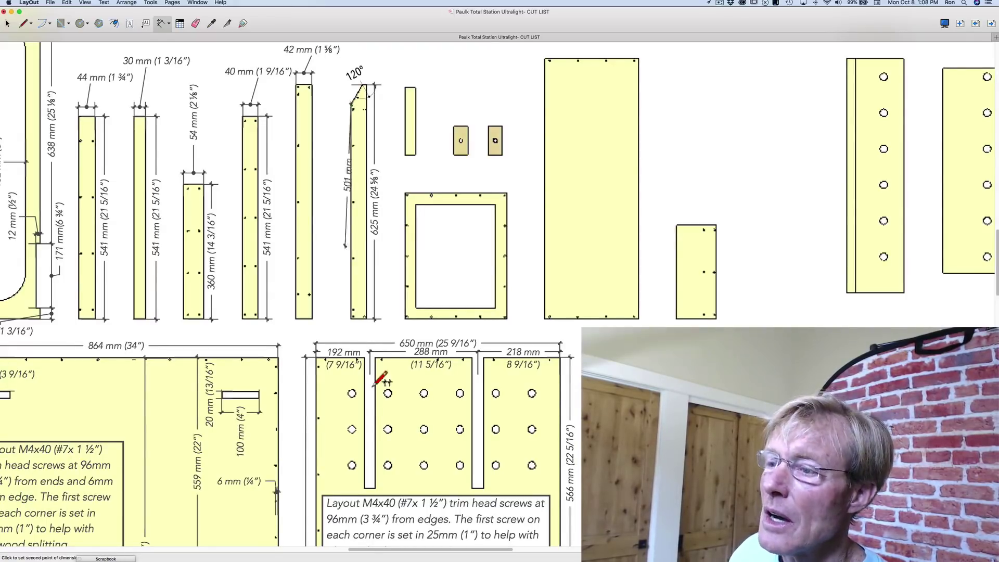
{"action": "left_click", "coordinate": [349, 324]}
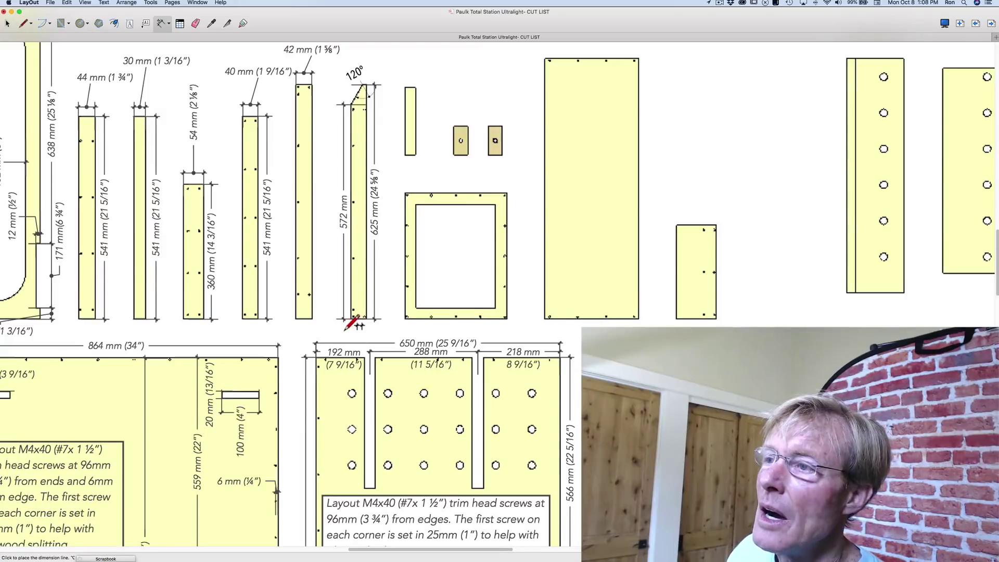
{"action": "left_click", "coordinate": [345, 329]}
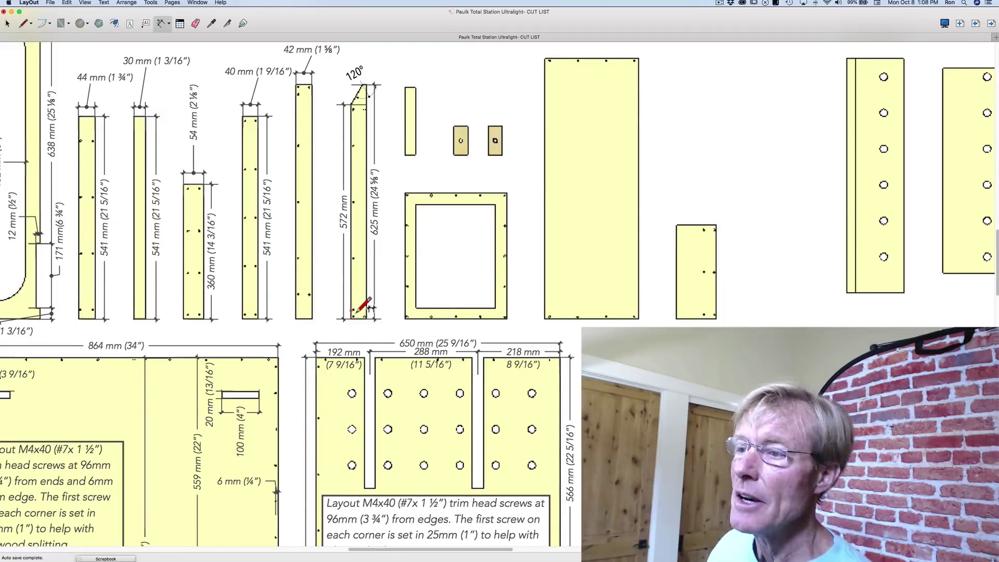
{"action": "key", "text": "space"}
Append (22 1/2") to the 572 mm dimension text and open the style inspector panels.
{"action": "left_click", "coordinate": [344, 217]}
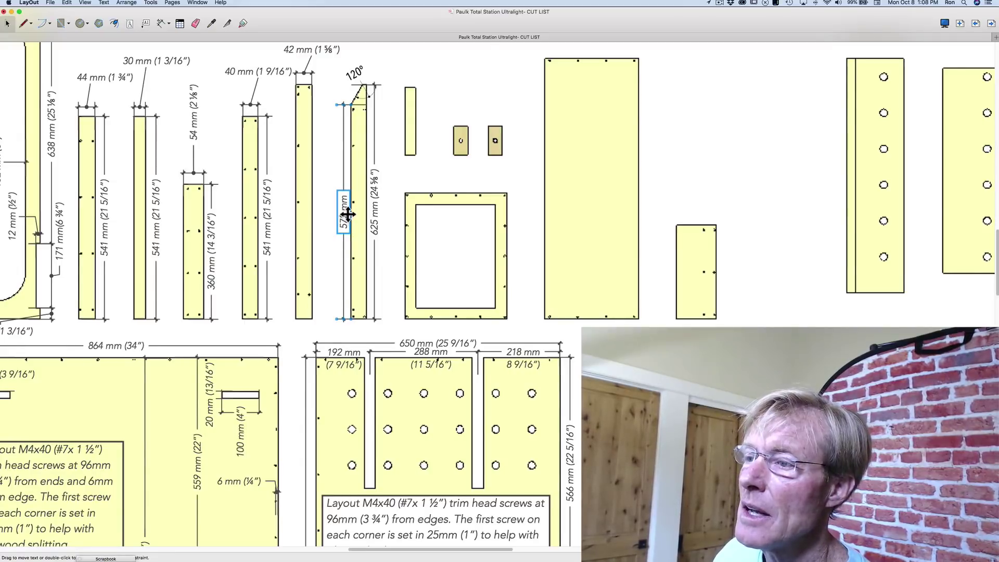
{"action": "double_click", "coordinate": [346, 215]}
{"action": "left_click", "coordinate": [360, 211]}
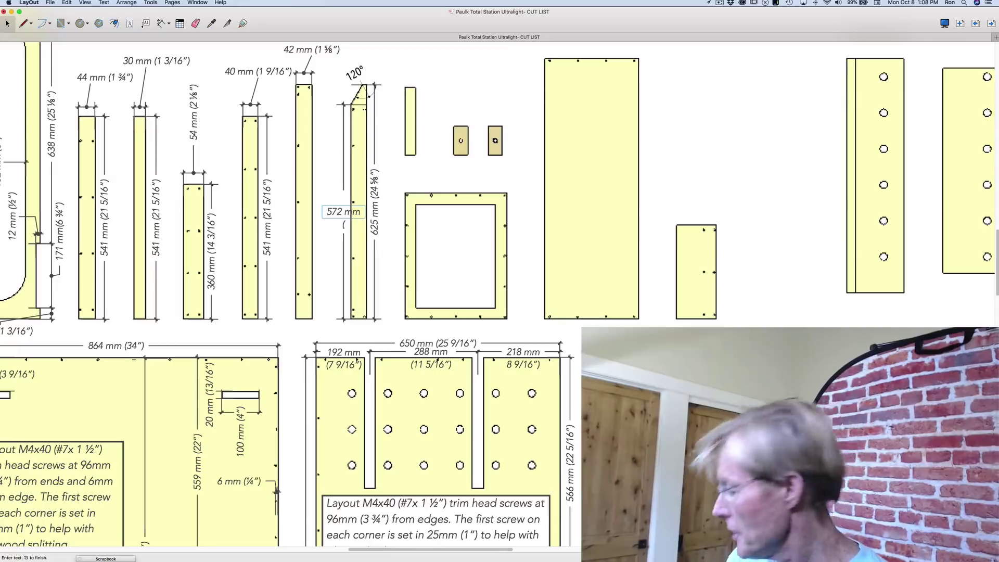
{"action": "type", "text": "(22"}
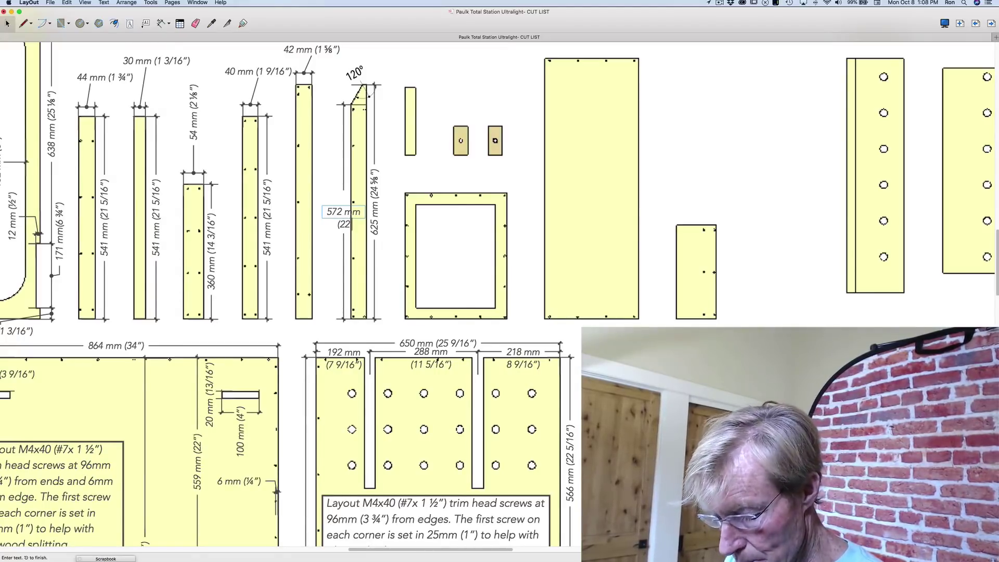
{"action": "type", "text": " 1/2\""}
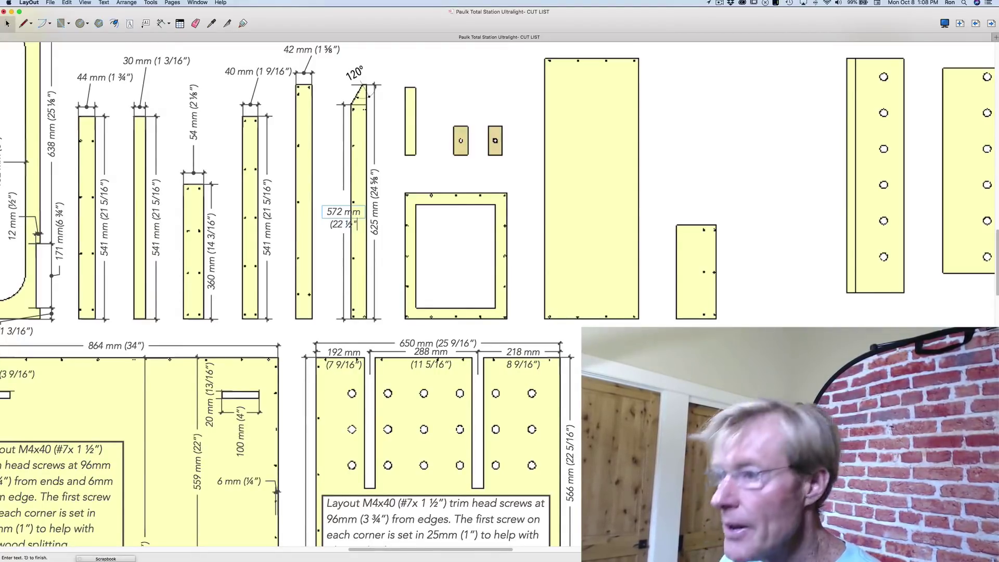
{"action": "type", "text": ")"}
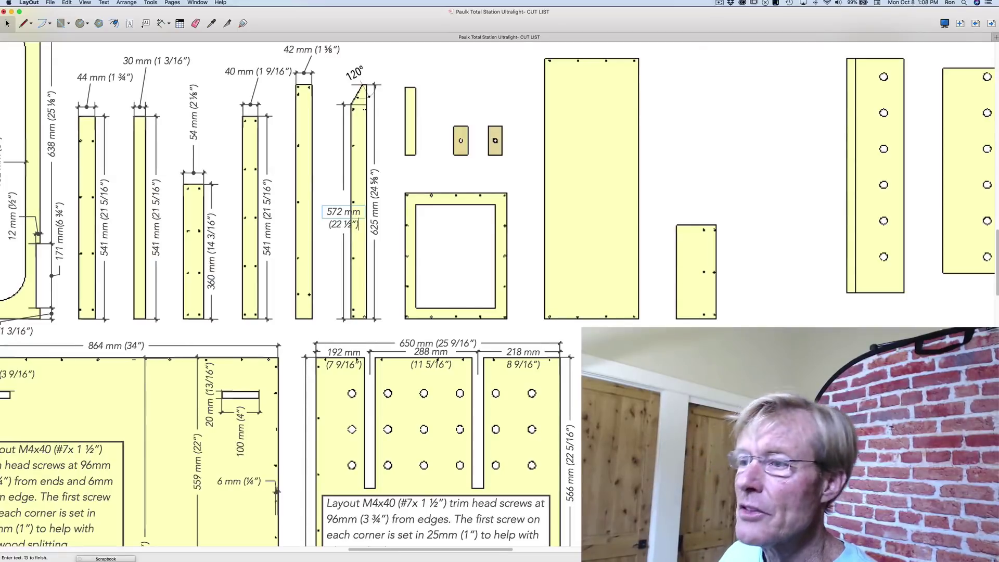
{"action": "key", "text": "Escape"}
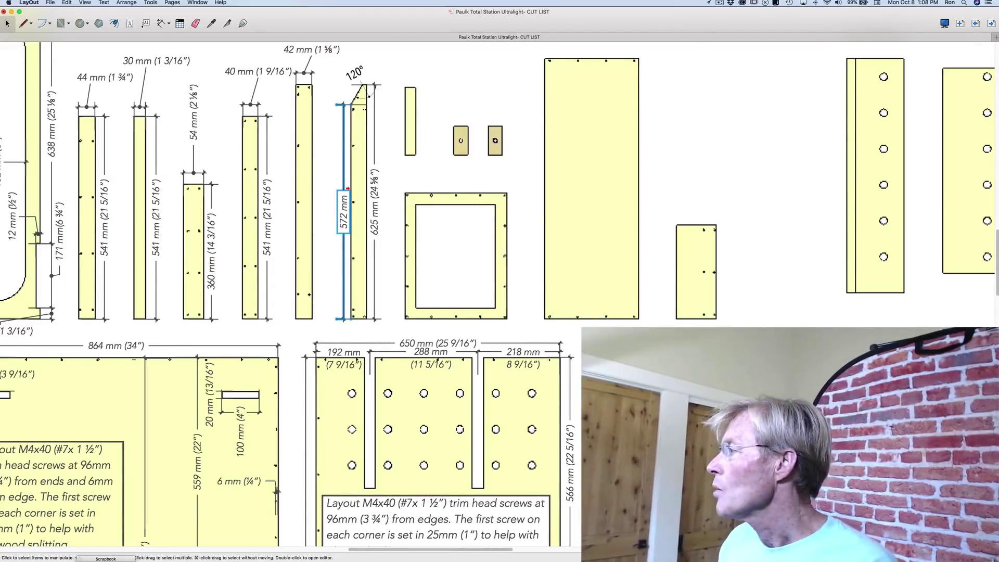
{"action": "key", "text": "super+shift+b"}
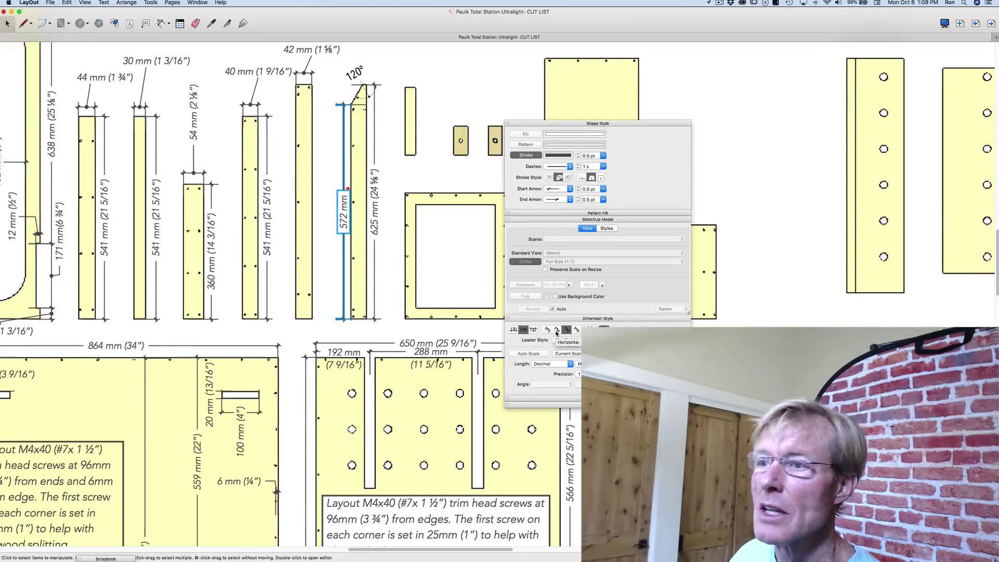
Align the 572 mm (22 ½") label with its dimension line and close the style panels.
{"action": "left_click", "coordinate": [556, 330]}
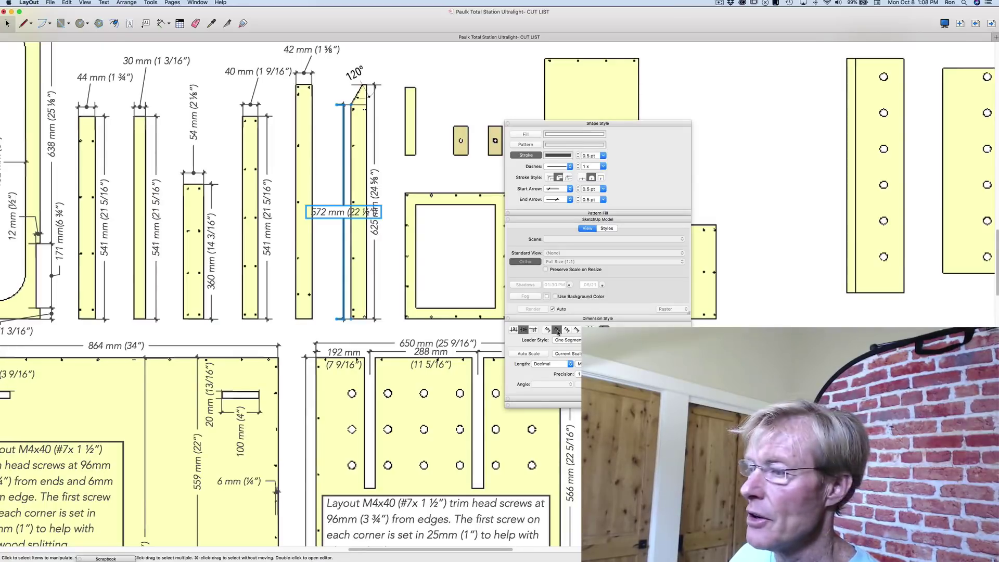
{"action": "left_click", "coordinate": [566, 331]}
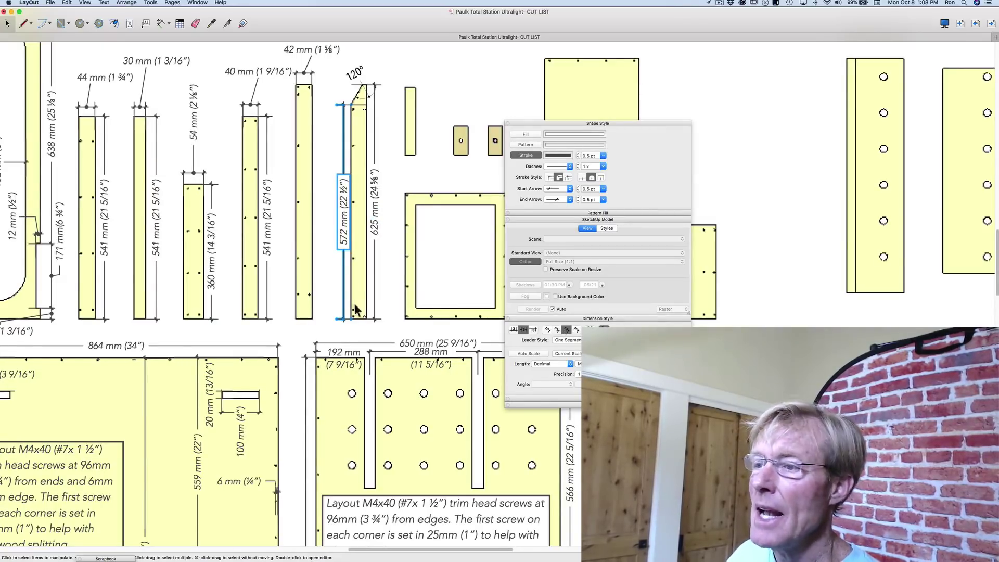
{"action": "left_click", "coordinate": [337, 306]}
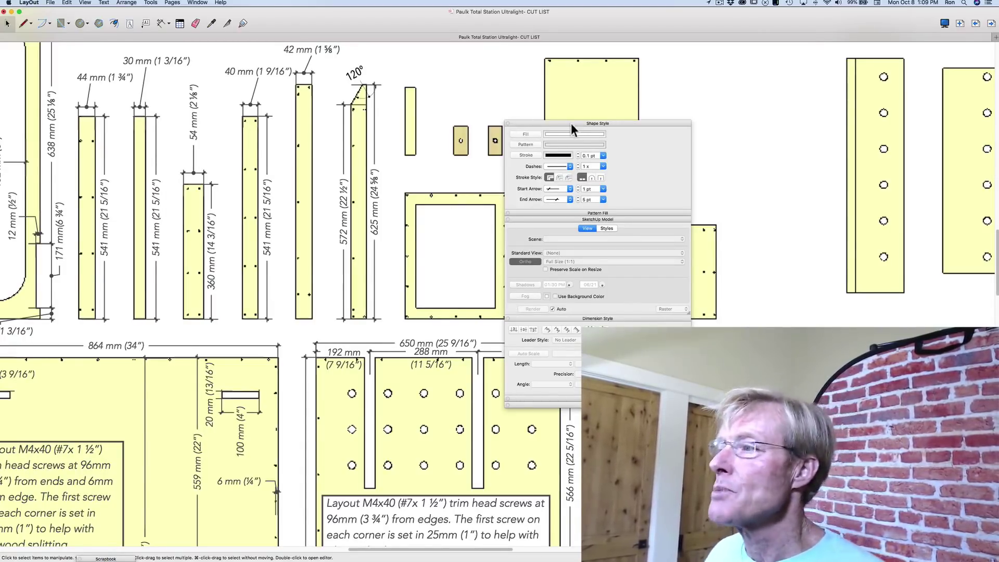
{"action": "left_click", "coordinate": [508, 123]}
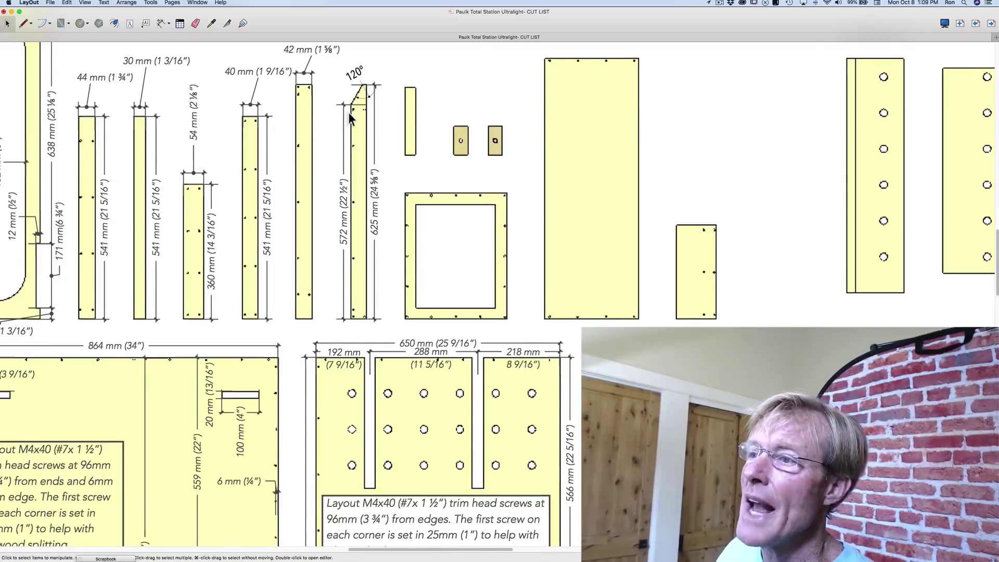
Drag the 572 mm dimension's top endpoint up to the corner where the 120° bevel begins.
{"action": "scroll", "coordinate": [349, 111], "scroll_direction": "up", "scroll_amount": 5}
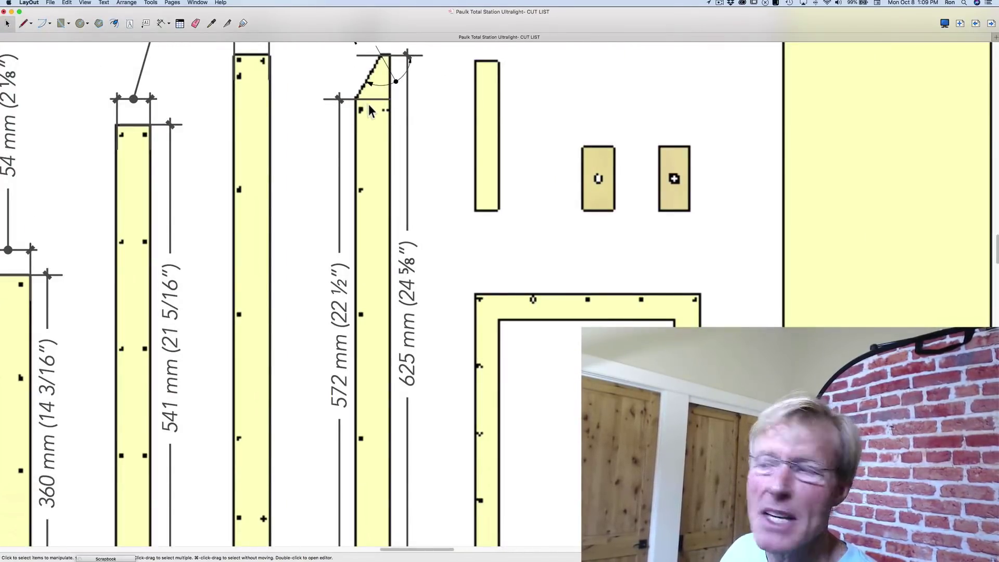
{"action": "left_click", "coordinate": [340, 259]}
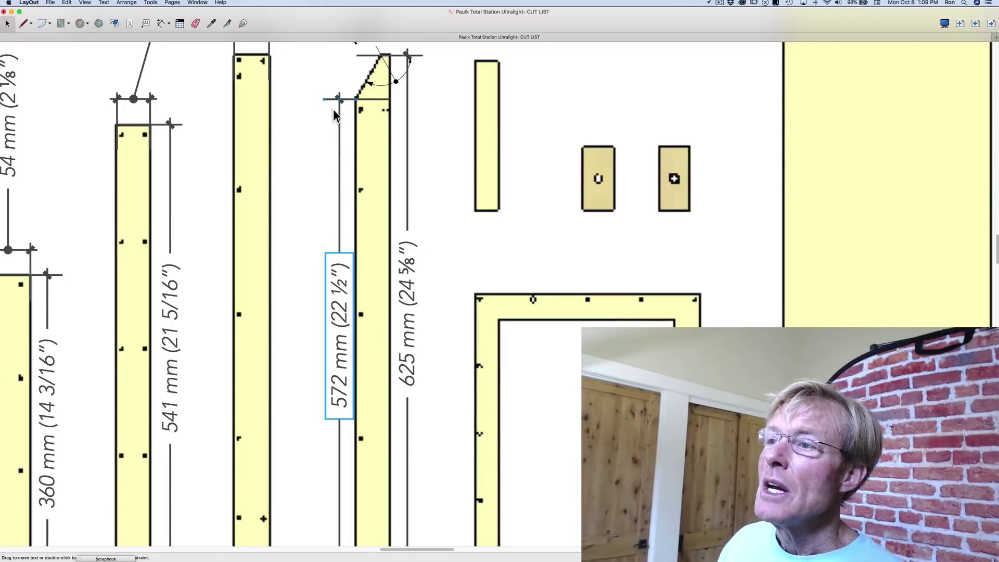
{"action": "scroll", "coordinate": [332, 107], "scroll_direction": "up", "scroll_amount": 2}
{"action": "scroll", "coordinate": [348, 106], "scroll_direction": "up", "scroll_amount": 2}
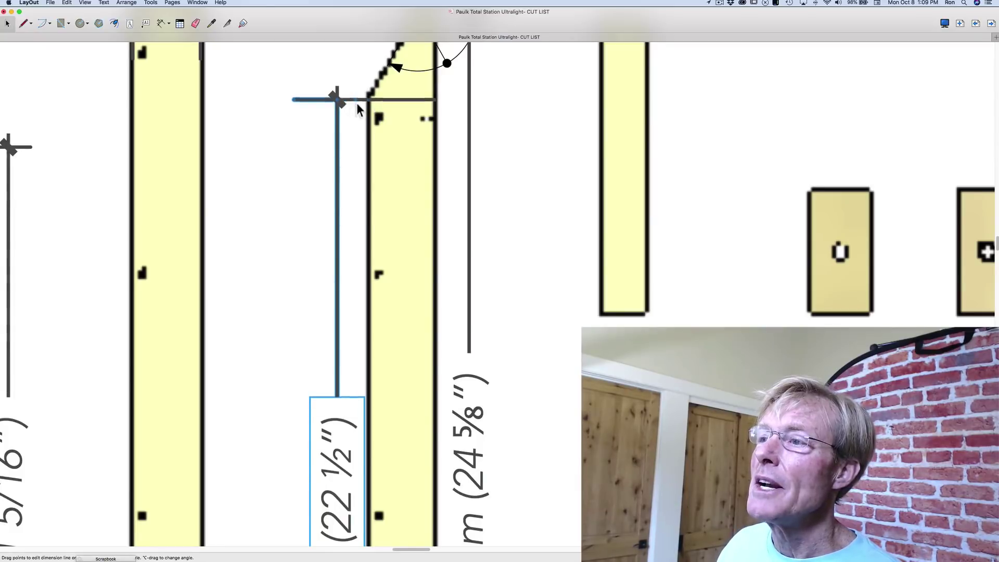
{"action": "left_click_drag", "start_coordinate": [347, 104], "coordinate": [362, 101]}
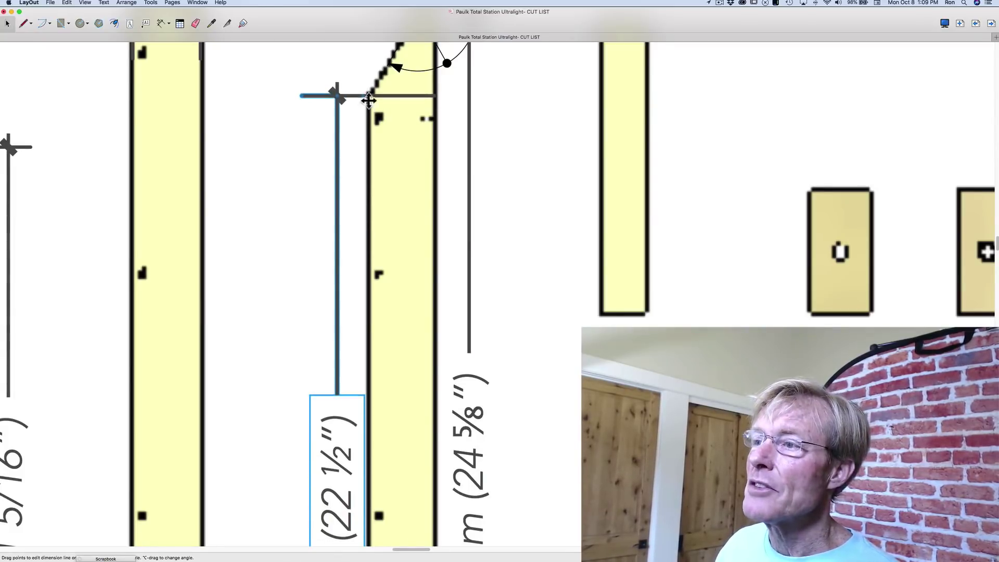
{"action": "scroll", "coordinate": [362, 107], "scroll_direction": "down", "scroll_amount": 3}
{"action": "scroll", "coordinate": [362, 107], "scroll_direction": "down", "scroll_amount": 1}
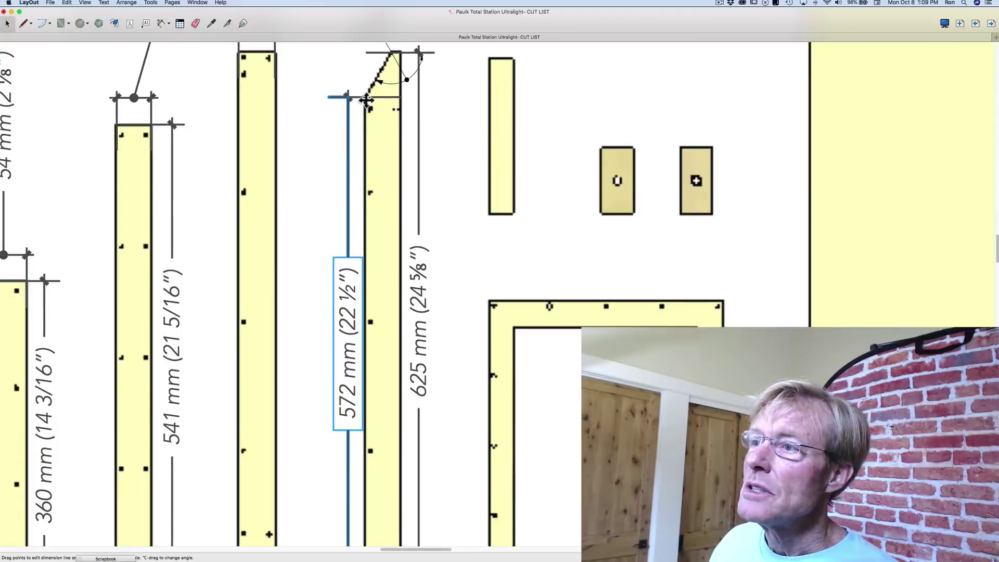
{"action": "left_click_drag", "start_coordinate": [362, 113], "coordinate": [364, 106]}
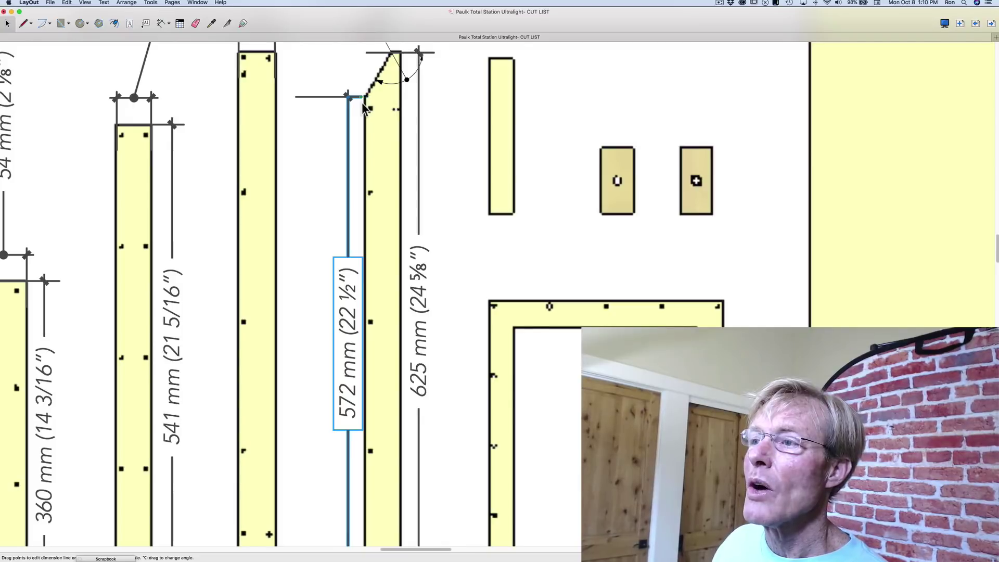
Flip the 572 mm dimension's top extension line right and left, leaving it running left.
{"action": "left_click", "coordinate": [352, 103]}
{"action": "scroll", "coordinate": [352, 104], "scroll_direction": "up", "scroll_amount": 4}
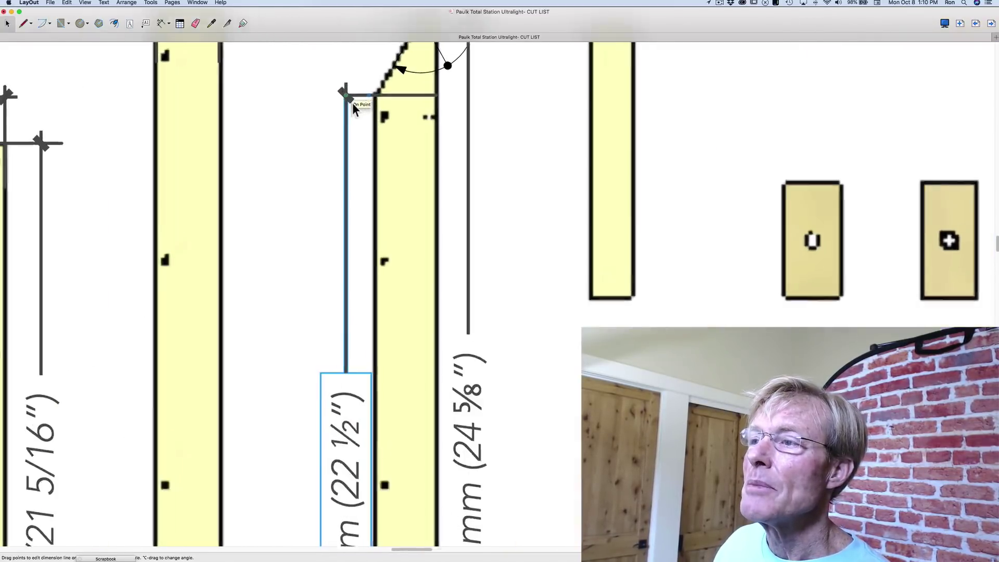
{"action": "left_click", "coordinate": [352, 102]}
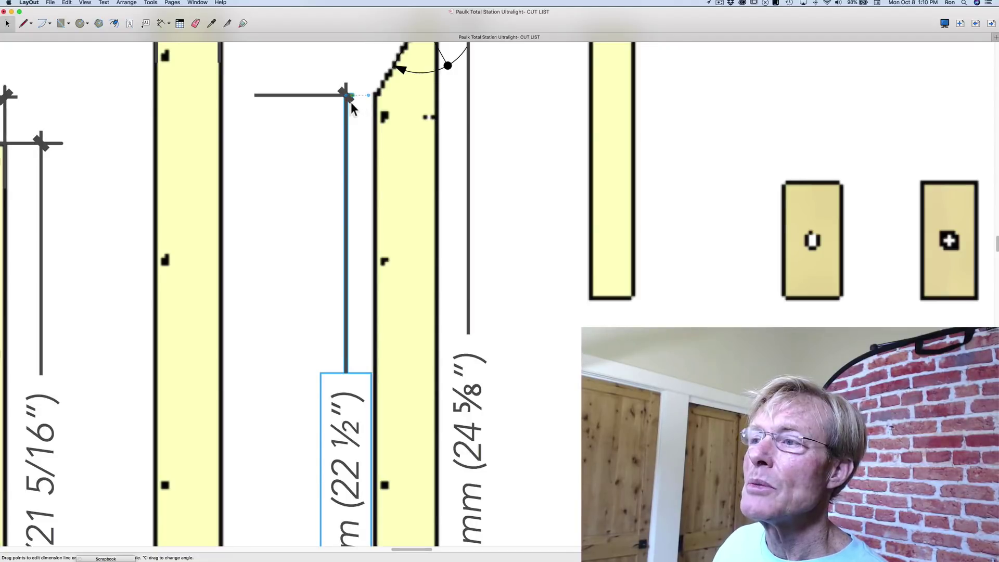
{"action": "left_click", "coordinate": [350, 102]}
{"action": "left_click", "coordinate": [352, 101]}
{"action": "scroll", "coordinate": [354, 99], "scroll_direction": "up", "scroll_amount": 3}
{"action": "scroll", "coordinate": [354, 99], "scroll_direction": "up", "scroll_amount": 1}
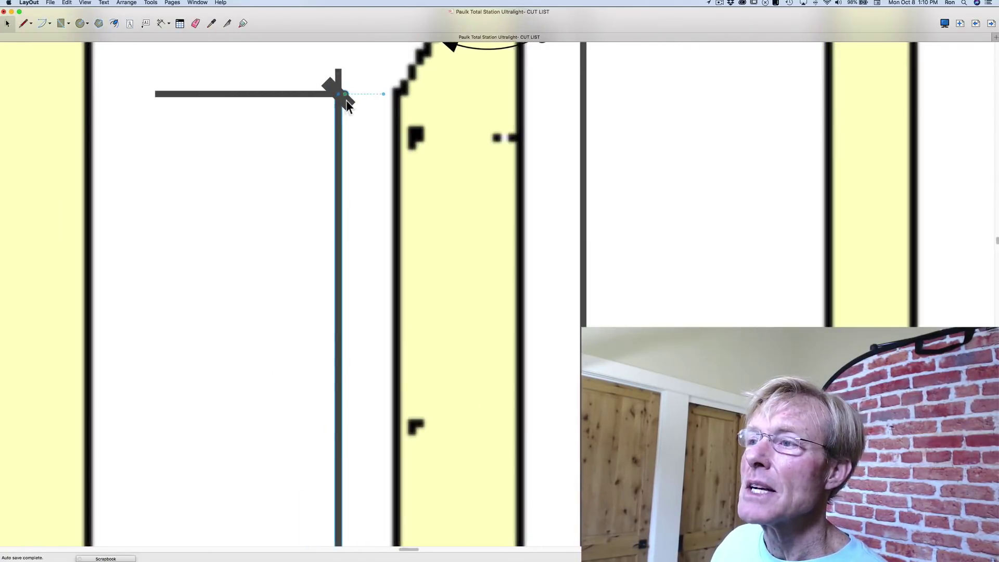
{"action": "left_click", "coordinate": [339, 101]}
{"action": "left_click", "coordinate": [345, 99]}
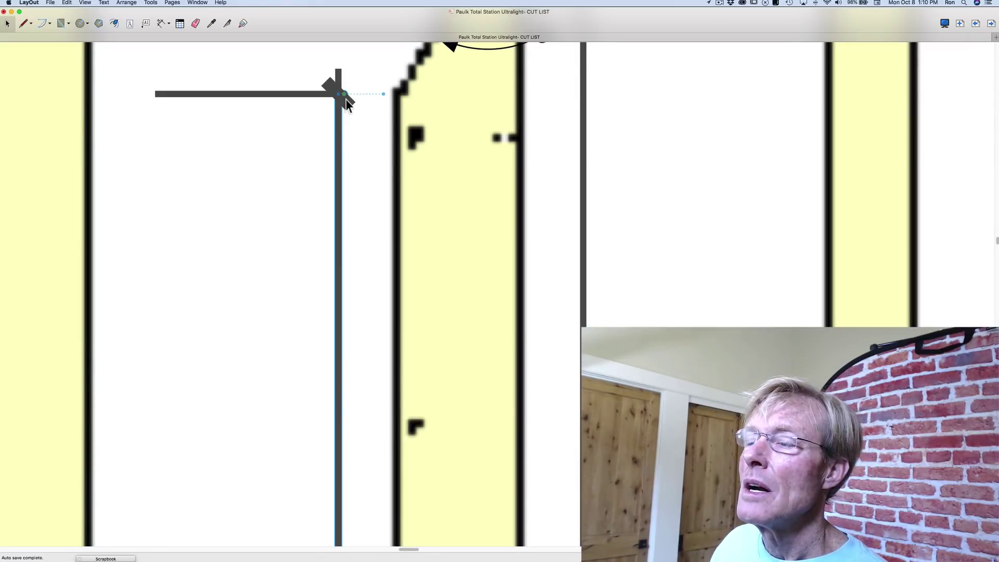
{"action": "left_click", "coordinate": [339, 98]}
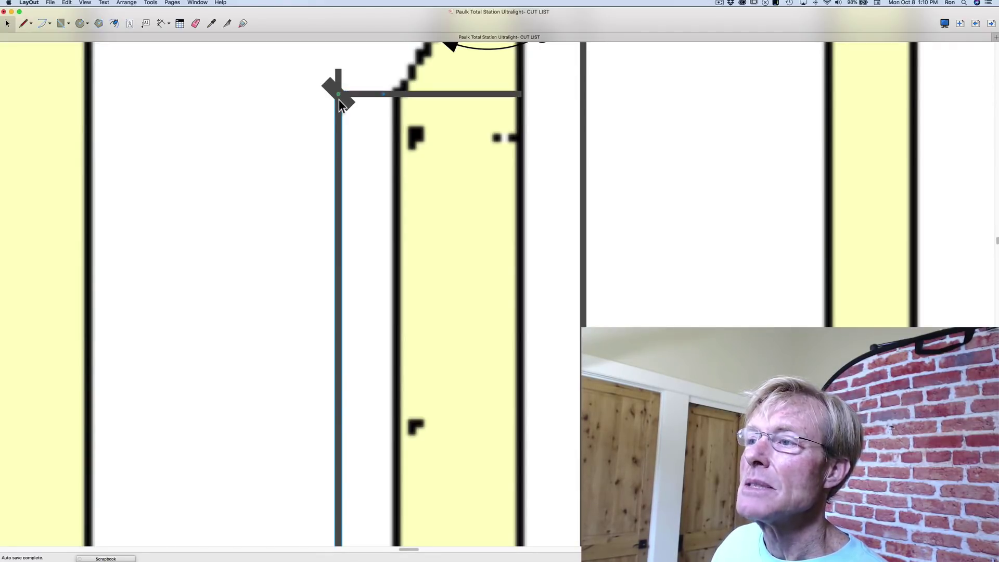
{"action": "left_click", "coordinate": [345, 99]}
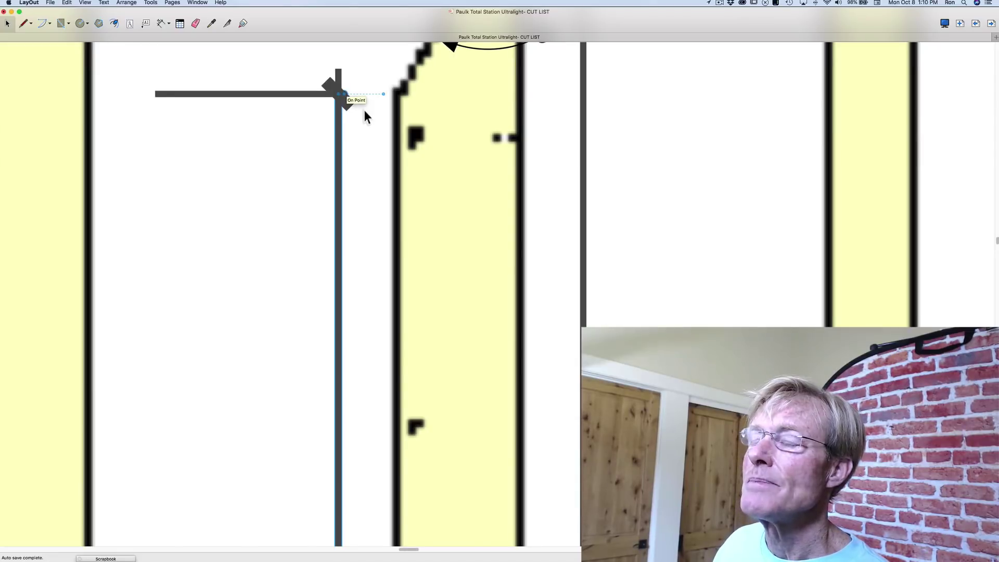
{"action": "scroll", "coordinate": [364, 109], "scroll_direction": "down", "scroll_amount": 5}
{"action": "scroll", "coordinate": [364, 110], "scroll_direction": "down", "scroll_amount": 3}
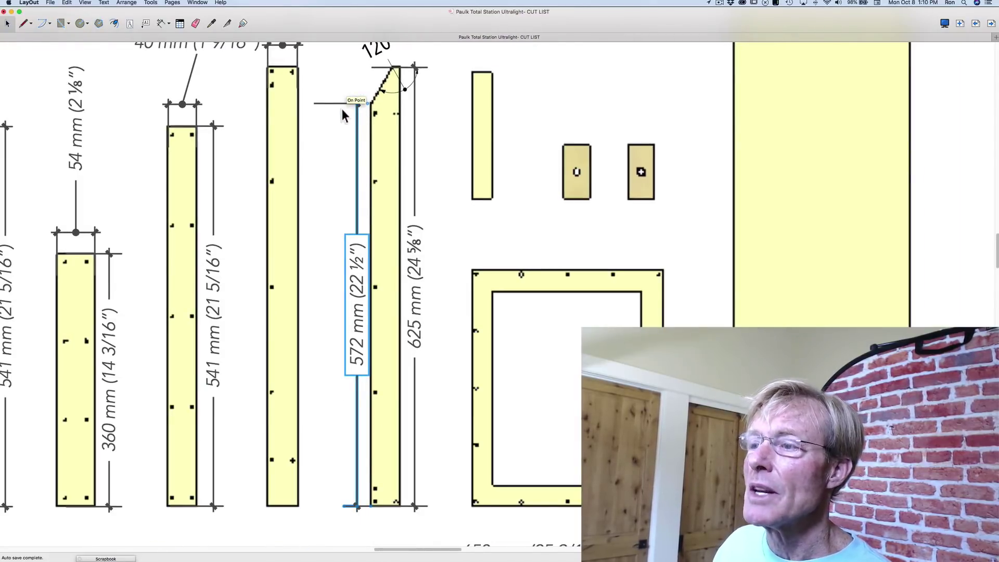
{"action": "scroll", "coordinate": [342, 108], "scroll_direction": "up", "scroll_amount": 1}
{"action": "scroll", "coordinate": [363, 453], "scroll_direction": "up", "scroll_amount": 4}
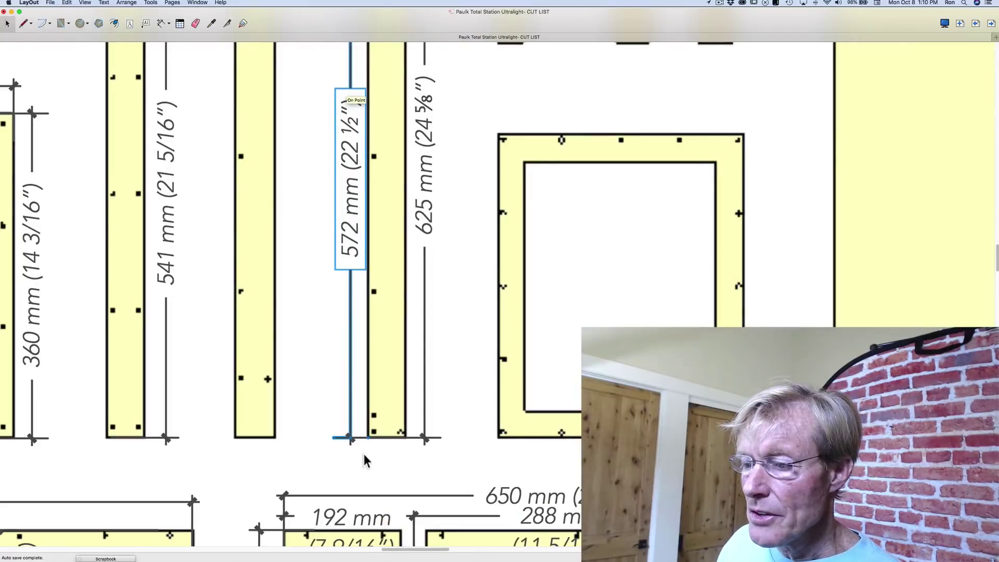
{"action": "scroll", "coordinate": [363, 454], "scroll_direction": "up", "scroll_amount": 3}
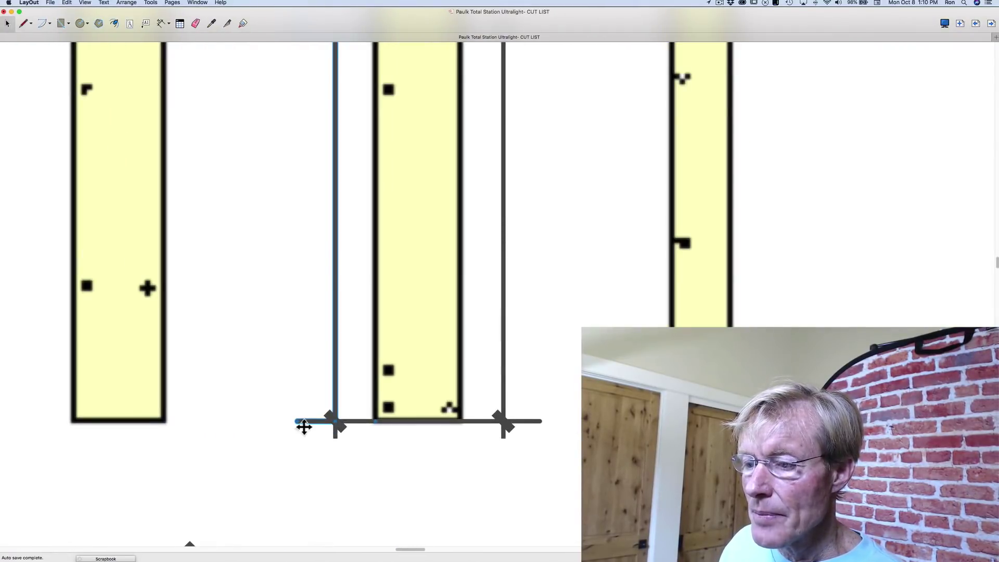
Adjust the 572 mm dimension's bottom end, then snap its top point onto the angled corner.
{"action": "left_click_drag", "start_coordinate": [340, 426], "coordinate": [337, 425]}
{"action": "scroll", "coordinate": [342, 423], "scroll_direction": "down", "scroll_amount": 2}
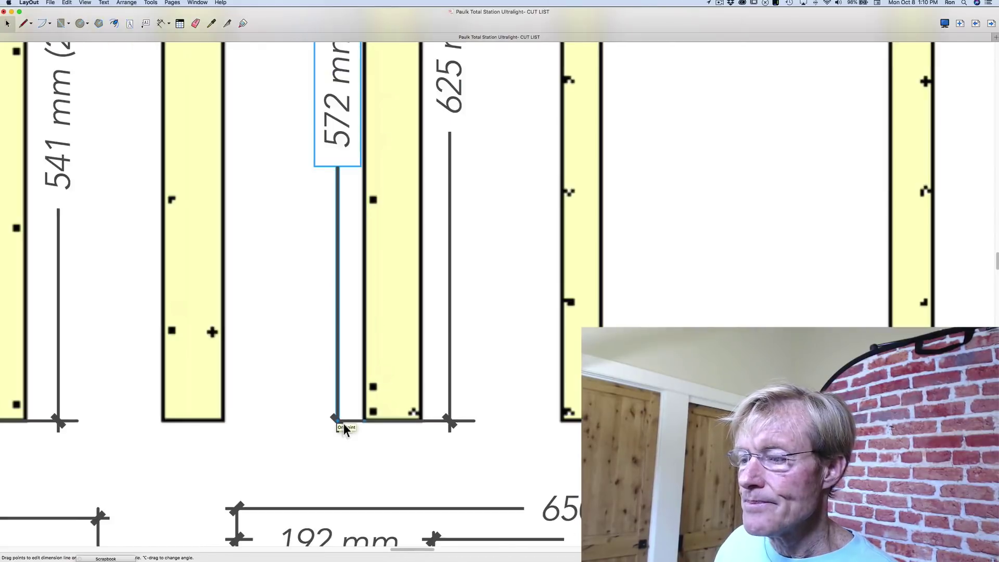
{"action": "scroll", "coordinate": [342, 423], "scroll_direction": "down", "scroll_amount": 5}
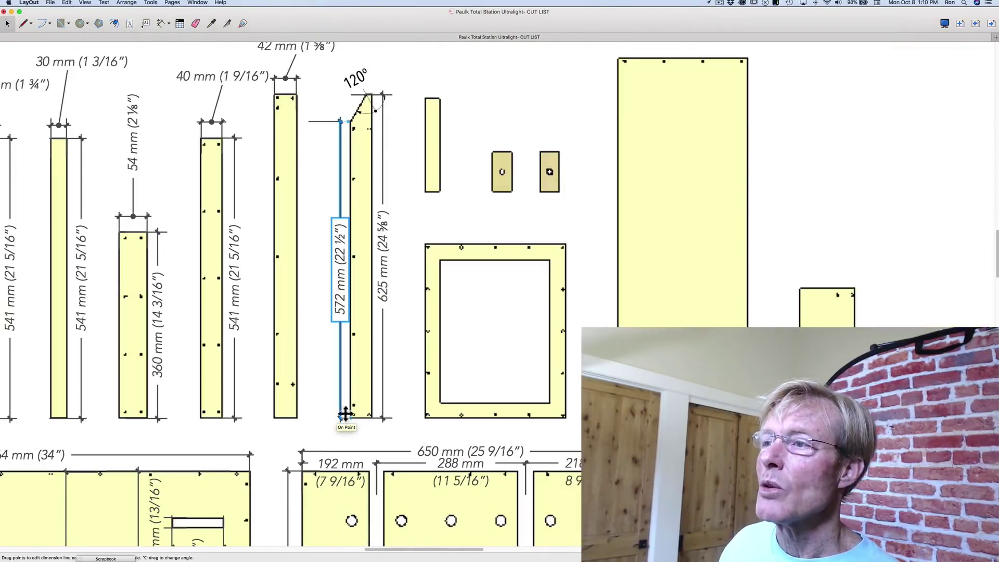
{"action": "left_click", "coordinate": [323, 397]}
{"action": "scroll", "coordinate": [335, 134], "scroll_direction": "up", "scroll_amount": 2}
{"action": "scroll", "coordinate": [336, 130], "scroll_direction": "up", "scroll_amount": 4}
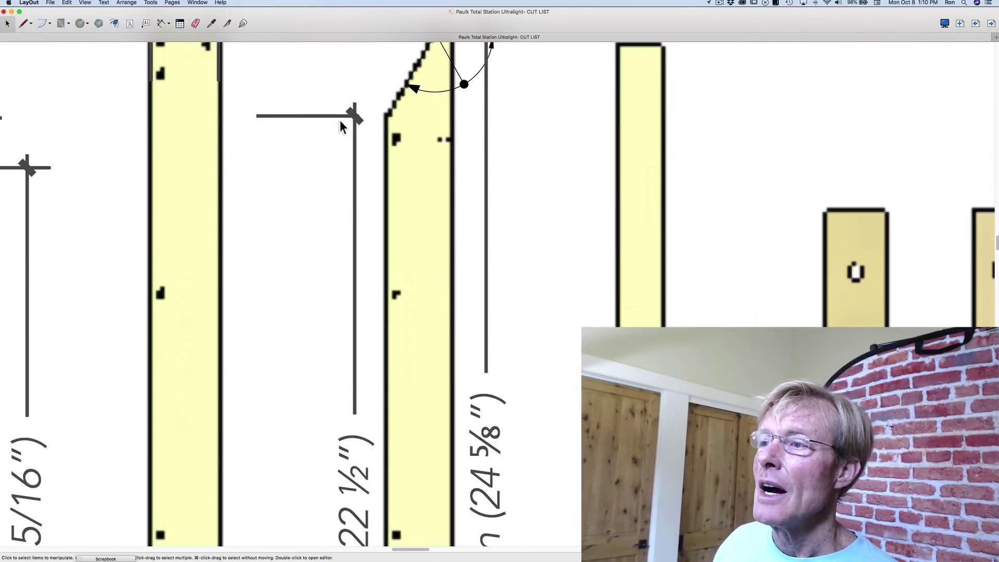
{"action": "left_click", "coordinate": [363, 131]}
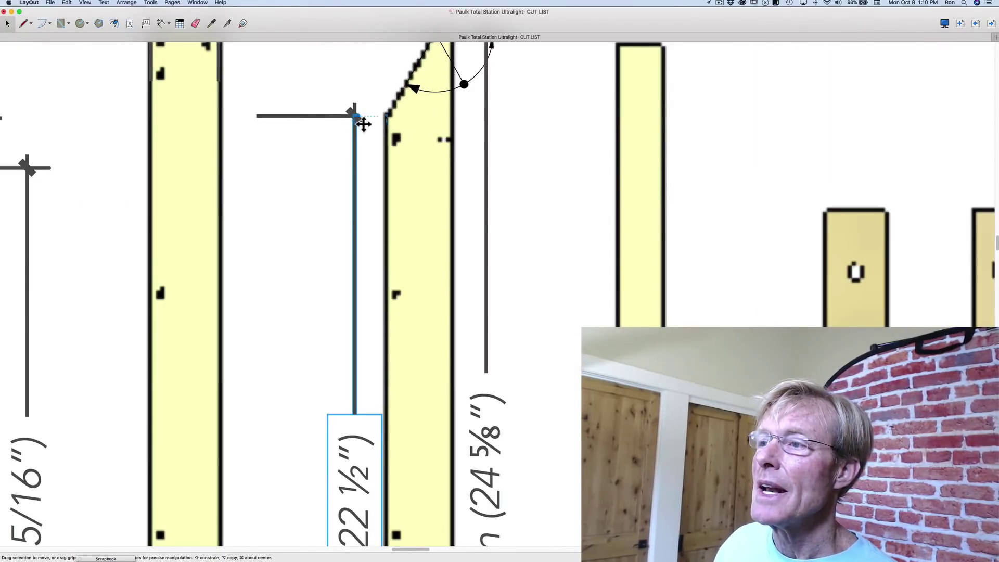
{"action": "scroll", "coordinate": [362, 122], "scroll_direction": "up", "scroll_amount": 3}
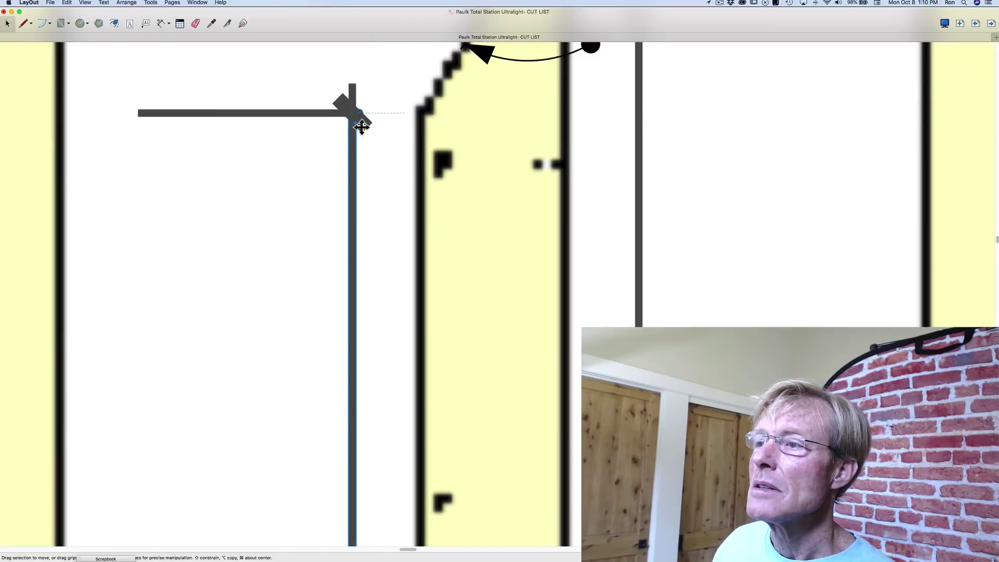
{"action": "mouse_move", "coordinate": [366, 119]}
{"action": "left_mouse_down"}
{"action": "mouse_move", "coordinate": [408, 117]}
{"action": "mouse_move", "coordinate": [336, 117]}
{"action": "mouse_move", "coordinate": [373, 118]}
{"action": "mouse_move", "coordinate": [360, 118]}
{"action": "left_mouse_up"}
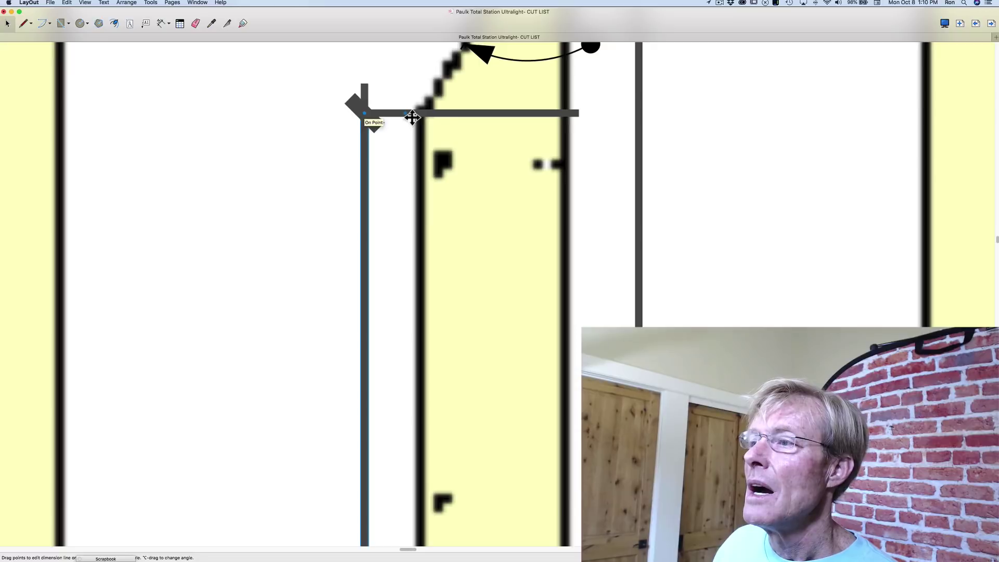
{"action": "left_click_drag", "start_coordinate": [412, 118], "coordinate": [441, 114]}
{"action": "scroll", "coordinate": [354, 152], "scroll_direction": "down", "scroll_amount": 3}
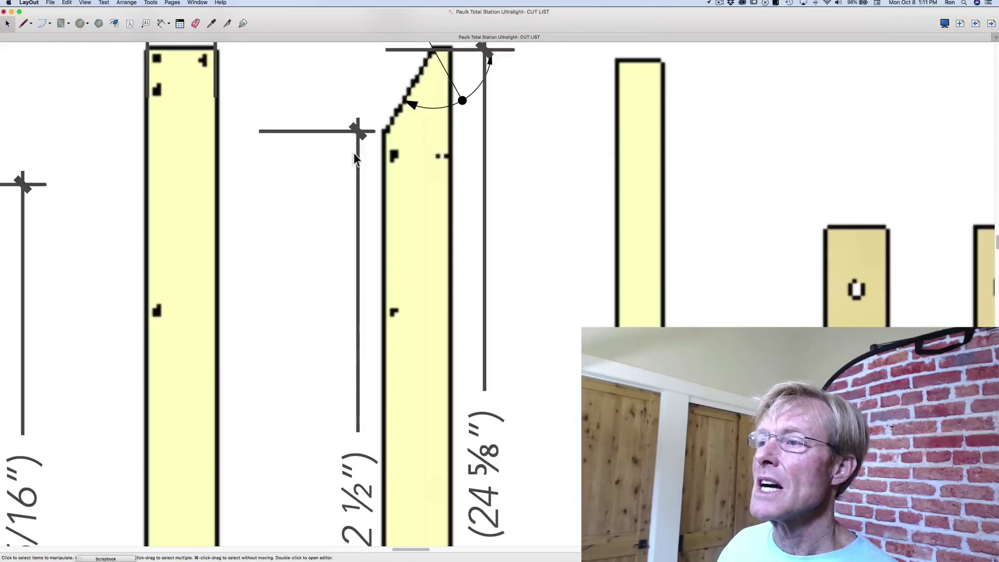
{"action": "scroll", "coordinate": [354, 154], "scroll_direction": "down", "scroll_amount": 6}
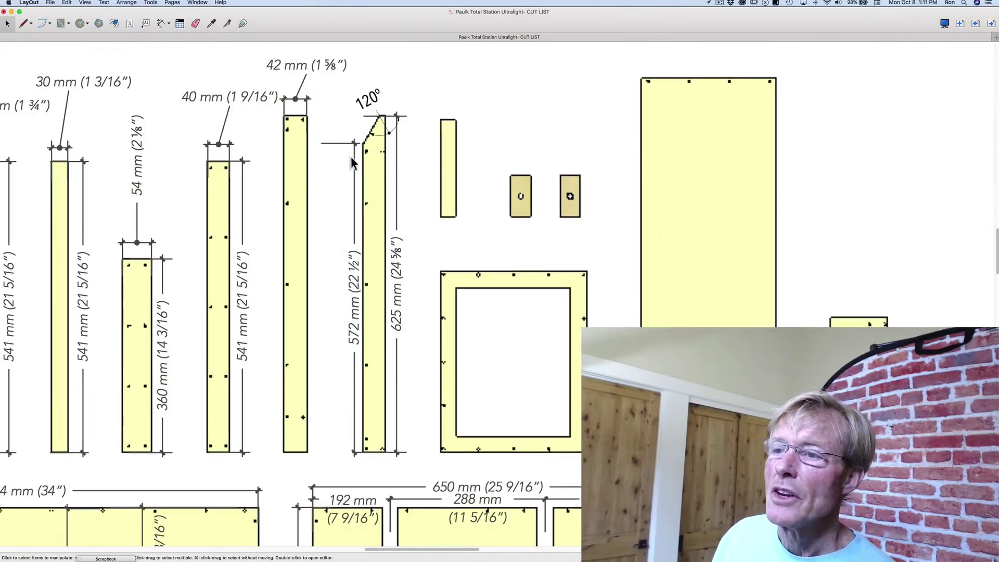
{"action": "scroll", "coordinate": [398, 182], "scroll_direction": "down", "scroll_amount": 2}
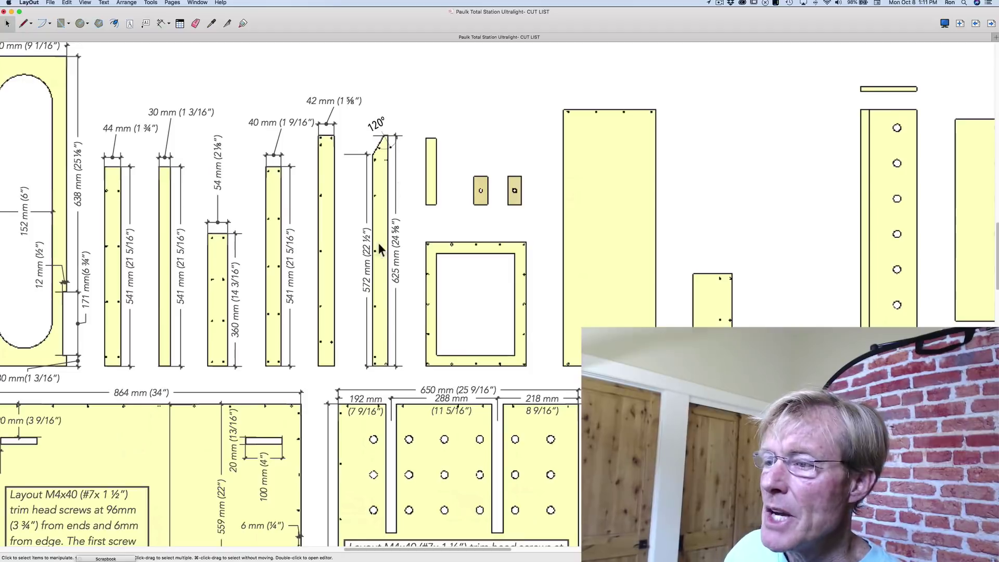
{"action": "scroll", "coordinate": [390, 276], "scroll_direction": "up", "scroll_amount": 2}
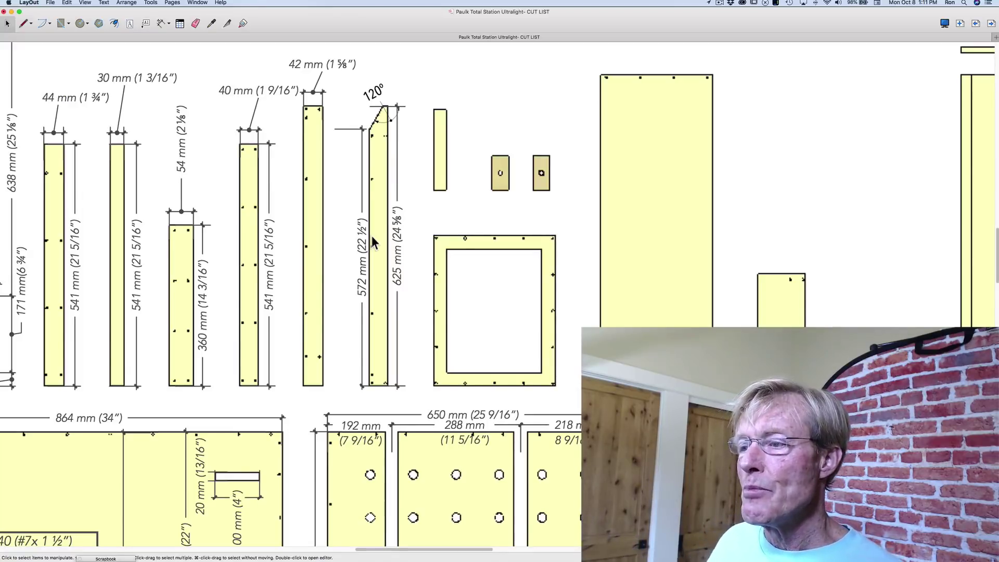
{"action": "scroll", "coordinate": [401, 243], "scroll_direction": "down", "scroll_amount": 1}
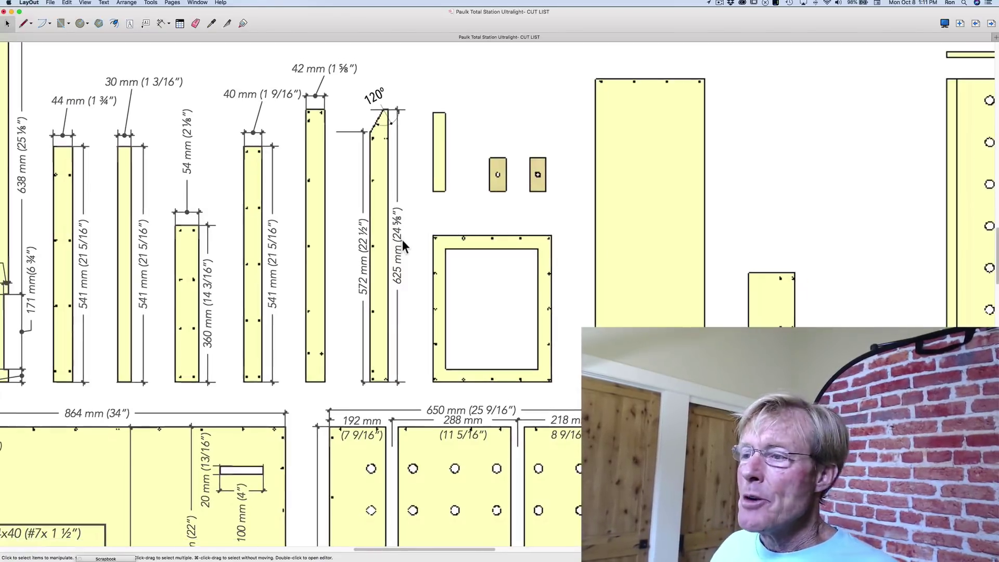
{"action": "scroll", "coordinate": [368, 265], "scroll_direction": "up", "scroll_amount": 2}
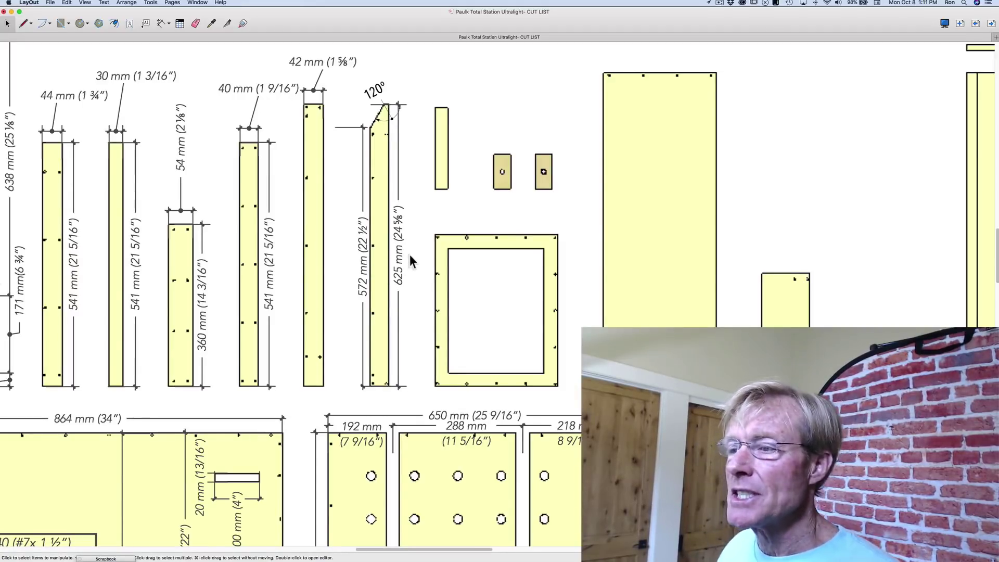
{"action": "scroll", "coordinate": [410, 254], "scroll_direction": "down", "scroll_amount": 2}
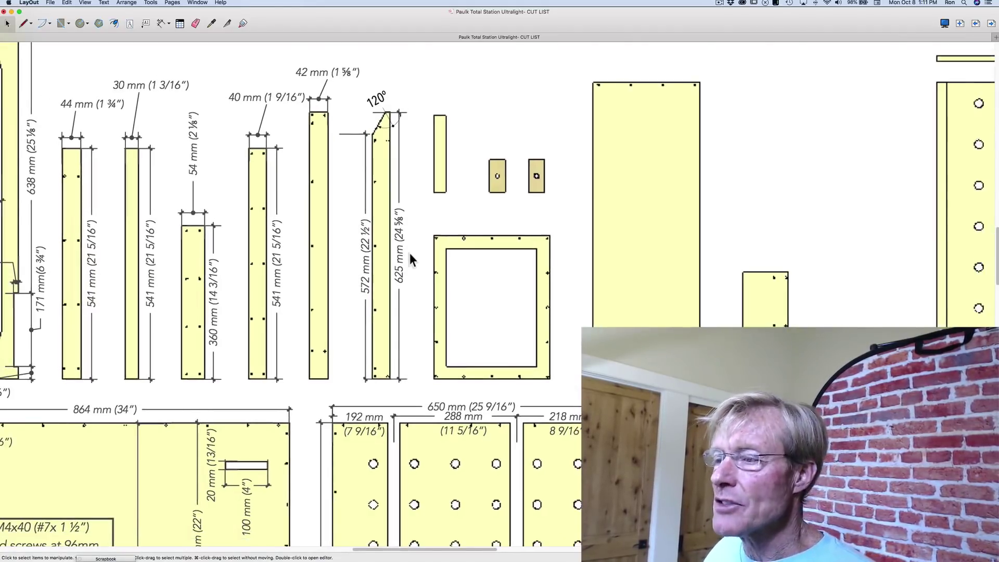
{"action": "scroll", "coordinate": [414, 268], "scroll_direction": "down", "scroll_amount": 3}
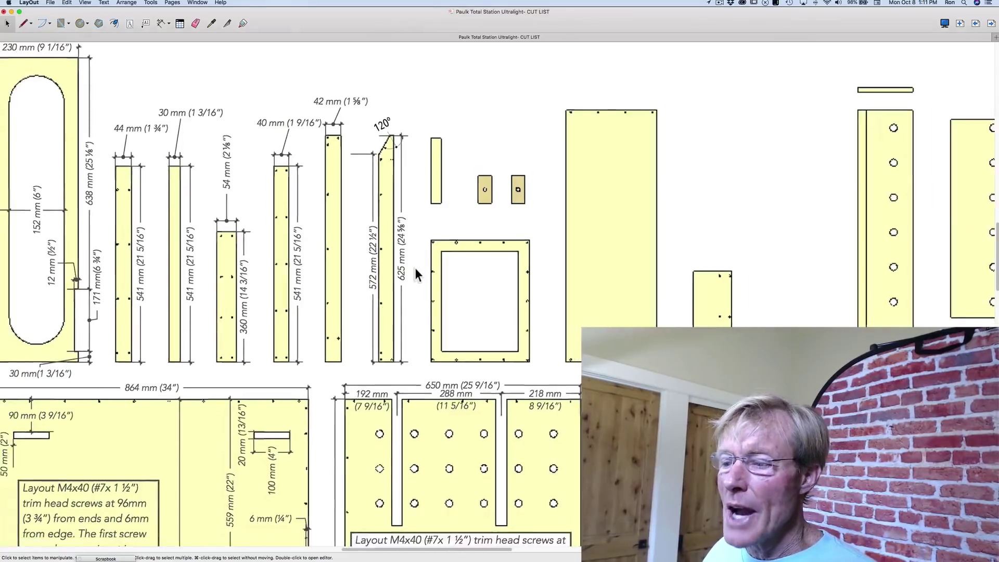
{"action": "scroll", "coordinate": [414, 268], "scroll_direction": "down", "scroll_amount": 2}
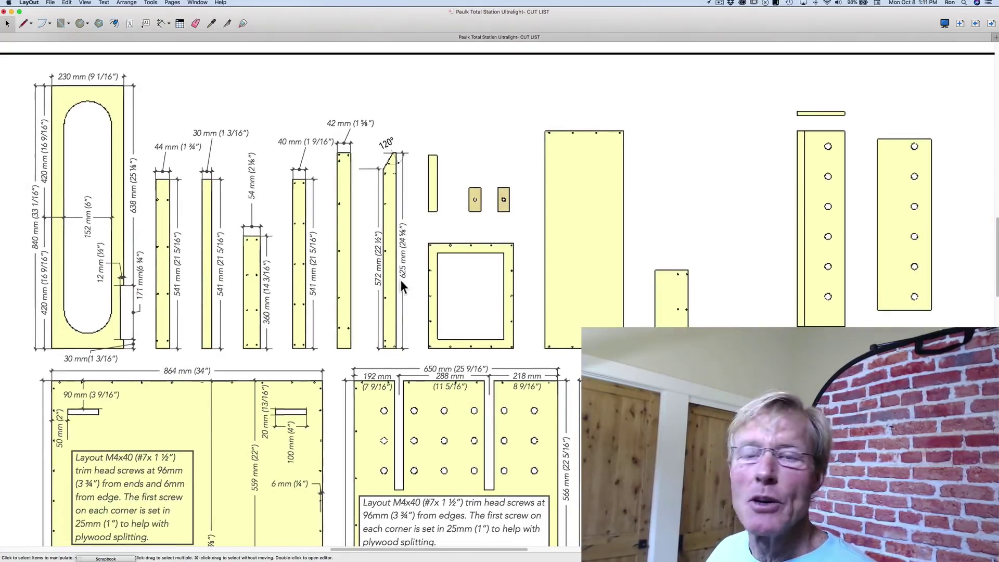
{"action": "scroll", "coordinate": [398, 250], "scroll_direction": "down", "scroll_amount": 1}
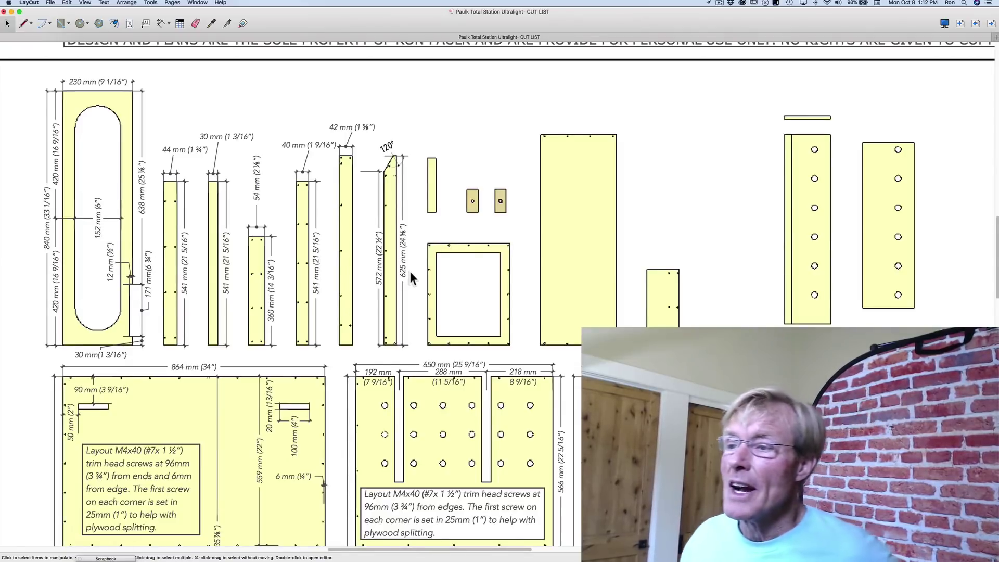
{"action": "scroll", "coordinate": [419, 252], "scroll_direction": "down", "scroll_amount": 2}
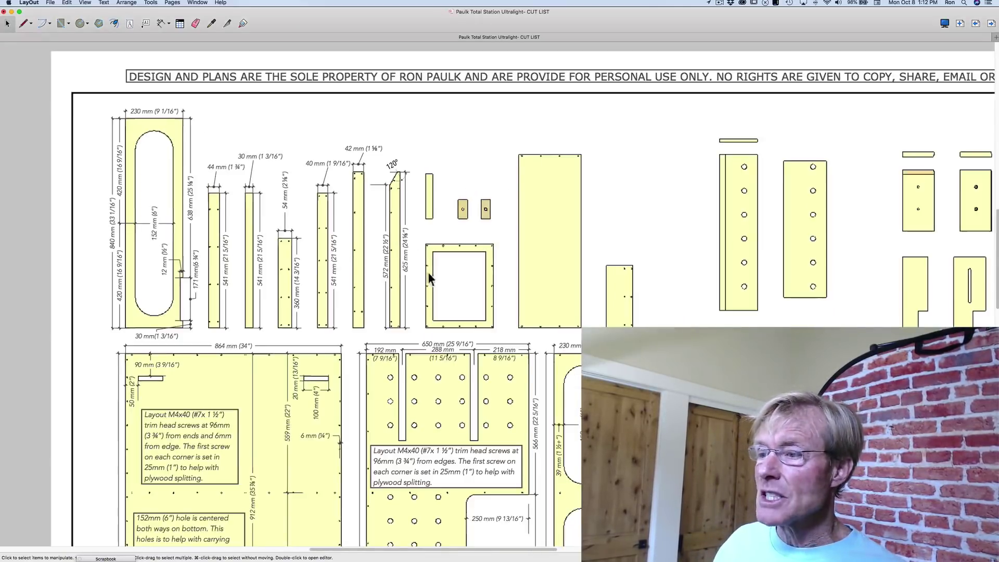
{"action": "scroll", "coordinate": [466, 240], "scroll_direction": "down", "scroll_amount": 3}
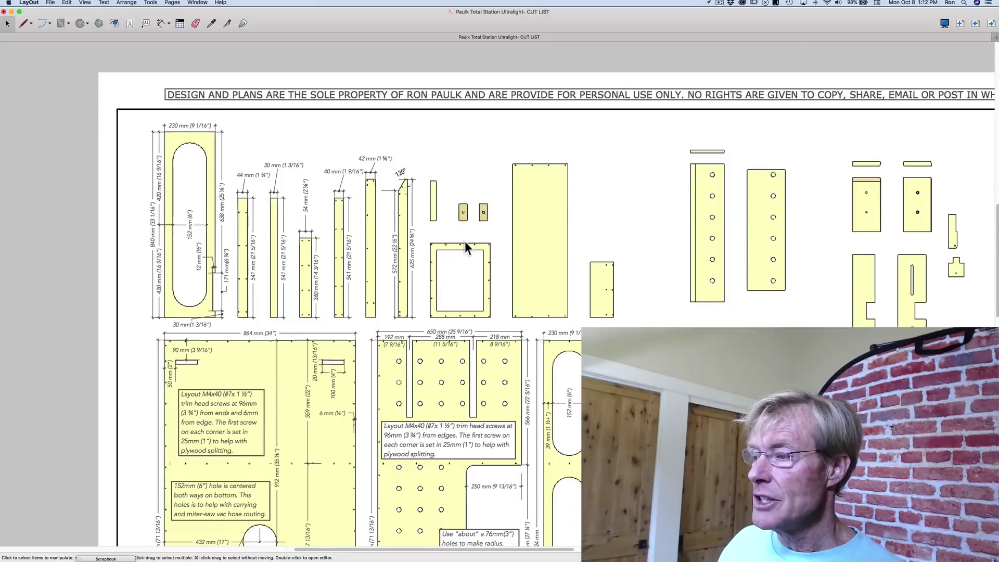
{"action": "scroll", "coordinate": [464, 242], "scroll_direction": "down", "scroll_amount": 1}
{"action": "scroll", "coordinate": [463, 243], "scroll_direction": "down", "scroll_amount": 2}
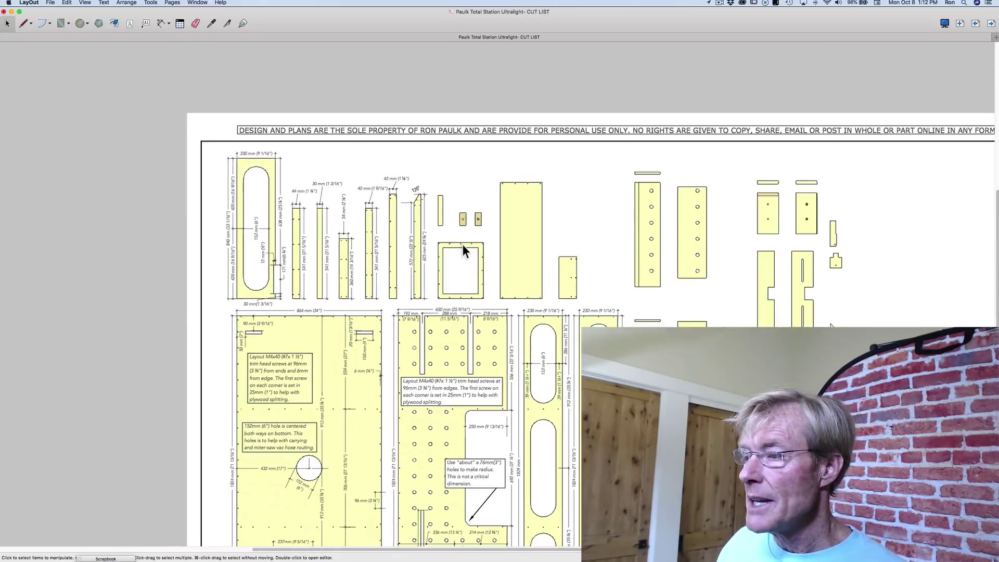
{"action": "scroll", "coordinate": [459, 260], "scroll_direction": "down", "scroll_amount": 4}
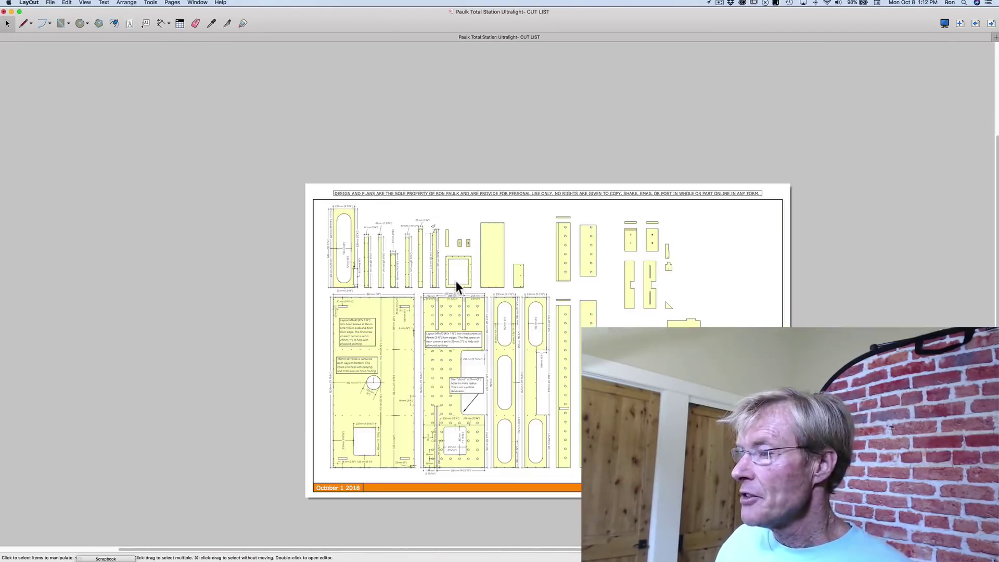
{"action": "scroll", "coordinate": [481, 341], "scroll_direction": "up", "scroll_amount": 5}
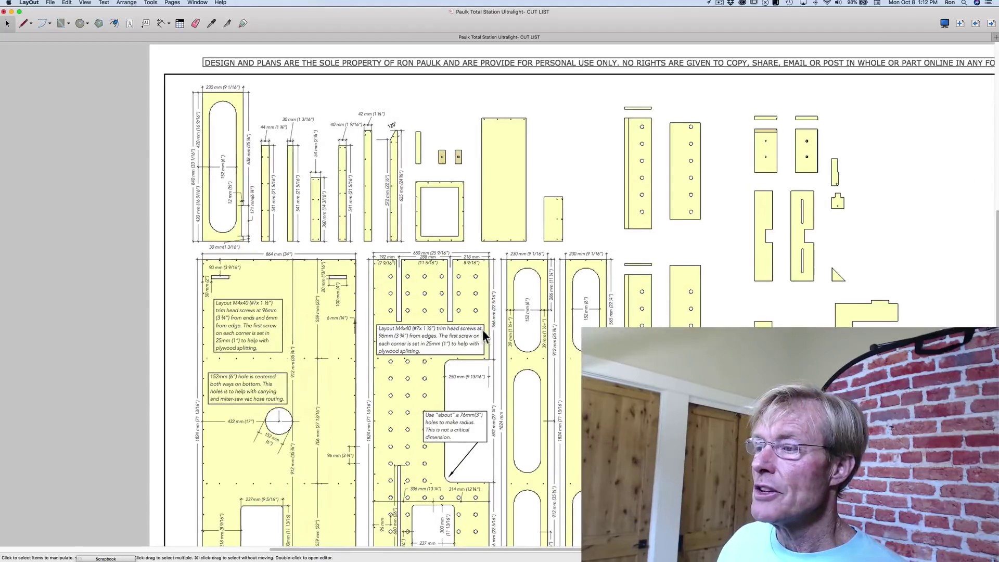
{"action": "scroll", "coordinate": [481, 333], "scroll_direction": "up", "scroll_amount": 1}
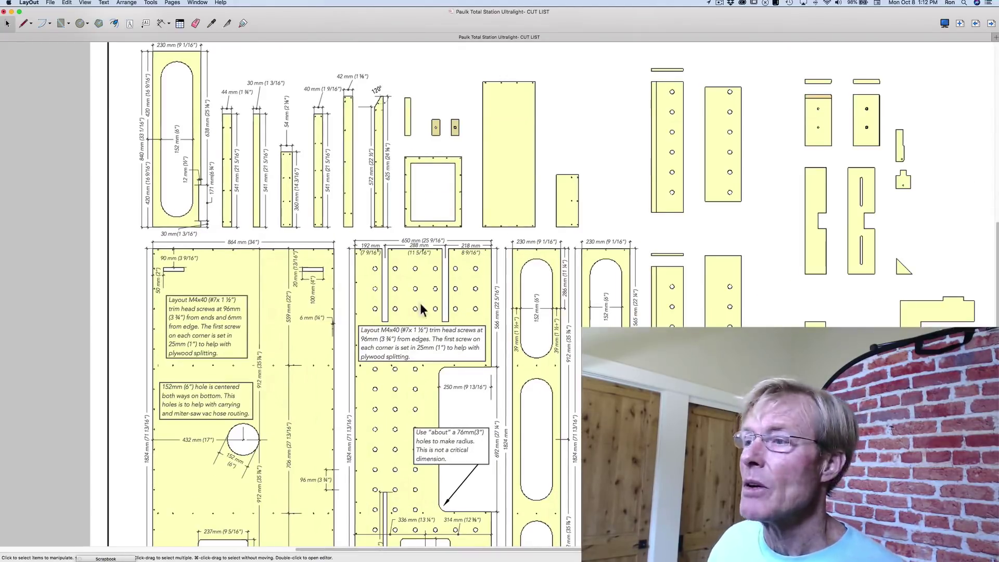
{"action": "scroll", "coordinate": [414, 307], "scroll_direction": "down", "scroll_amount": 2}
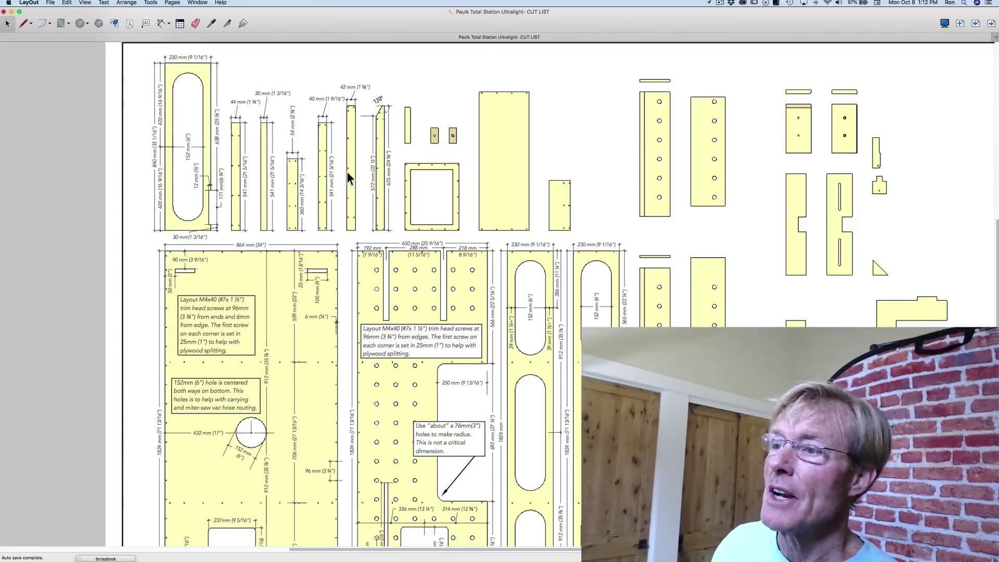
{"action": "scroll", "coordinate": [348, 172], "scroll_direction": "up", "scroll_amount": 2}
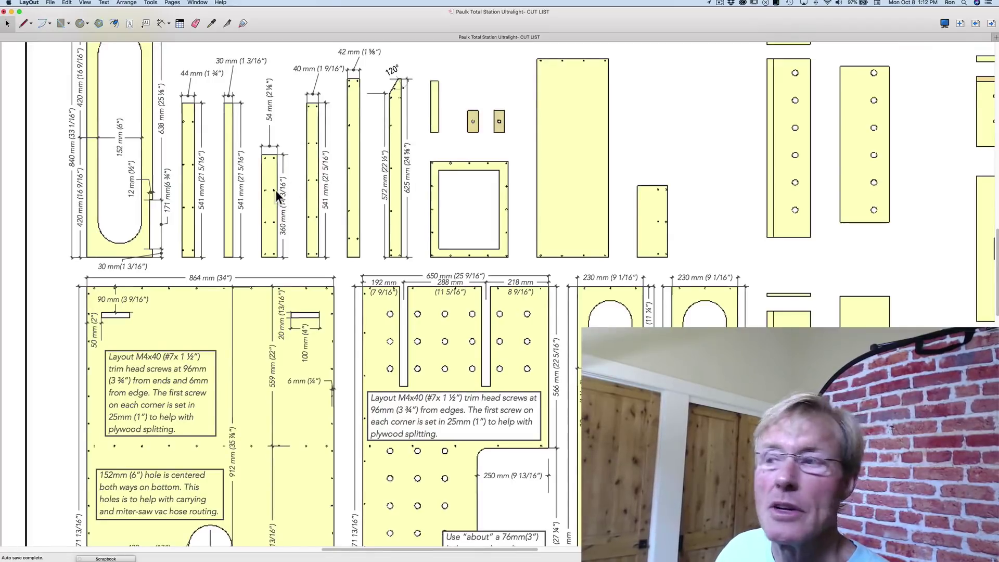
{"action": "scroll", "coordinate": [293, 196], "scroll_direction": "down", "scroll_amount": 1}
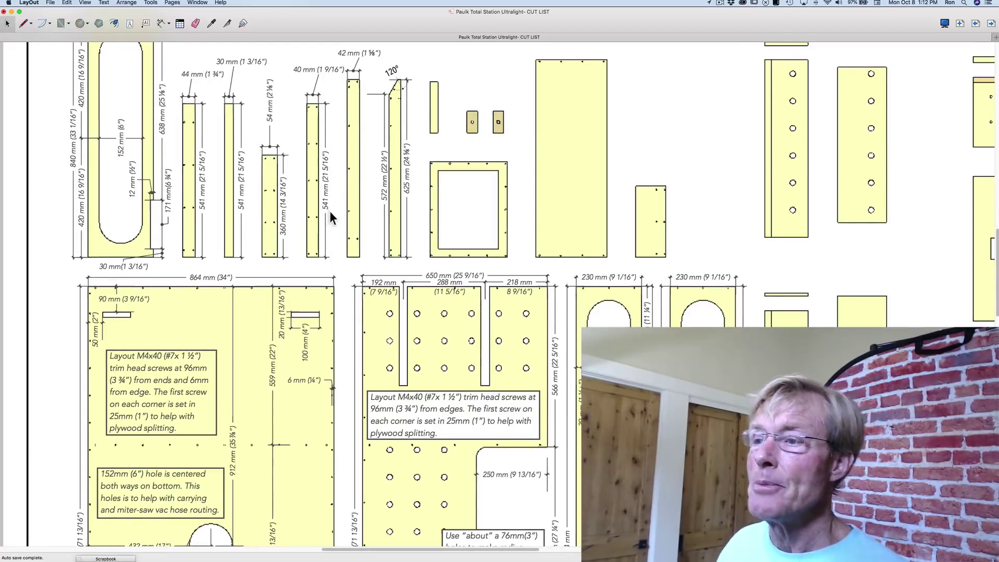
{"action": "scroll", "coordinate": [329, 216], "scroll_direction": "down", "scroll_amount": 4}
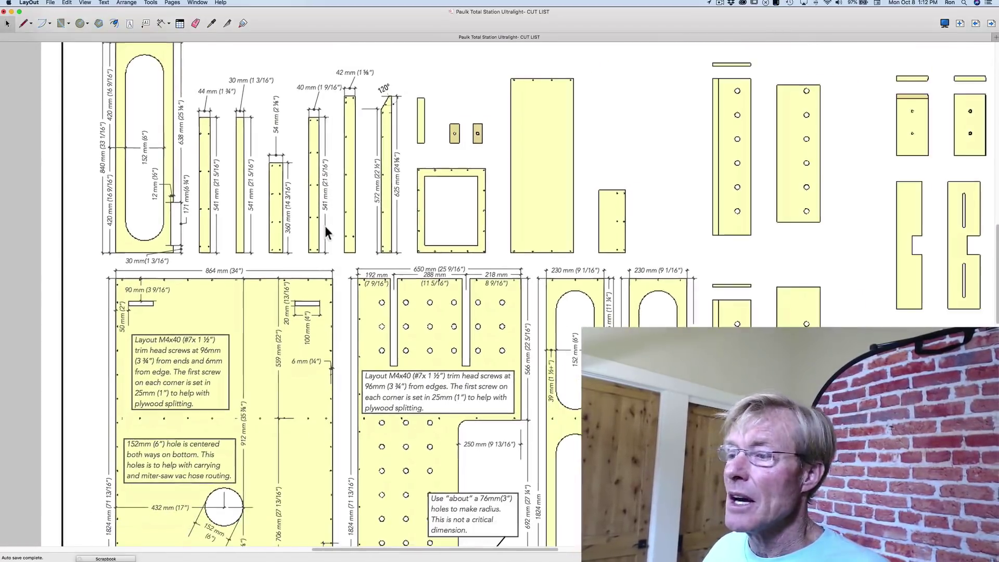
{"action": "scroll", "coordinate": [325, 228], "scroll_direction": "down", "scroll_amount": 1}
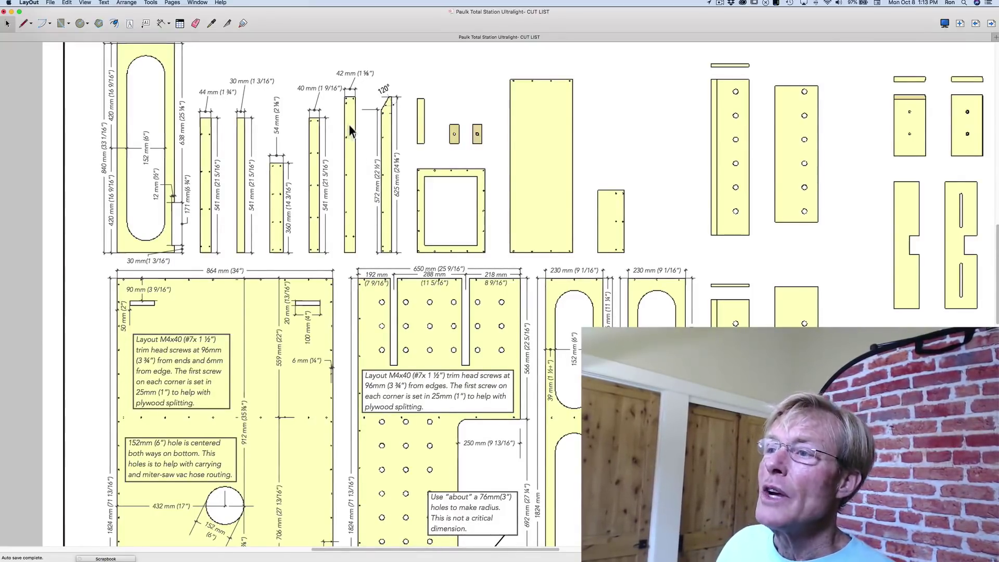
{"action": "scroll", "coordinate": [353, 122], "scroll_direction": "up", "scroll_amount": 1}
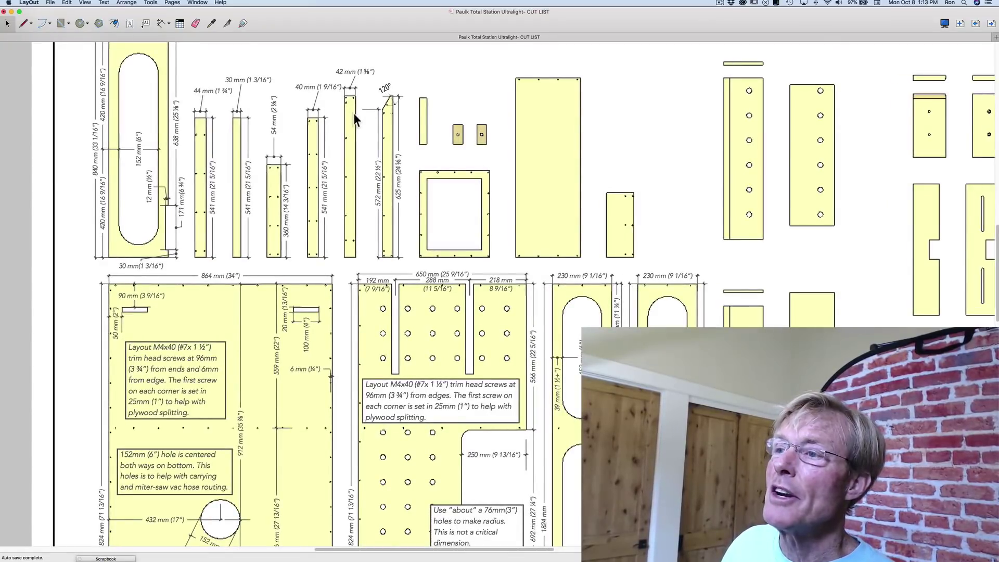
{"action": "scroll", "coordinate": [395, 172], "scroll_direction": "down", "scroll_amount": 2}
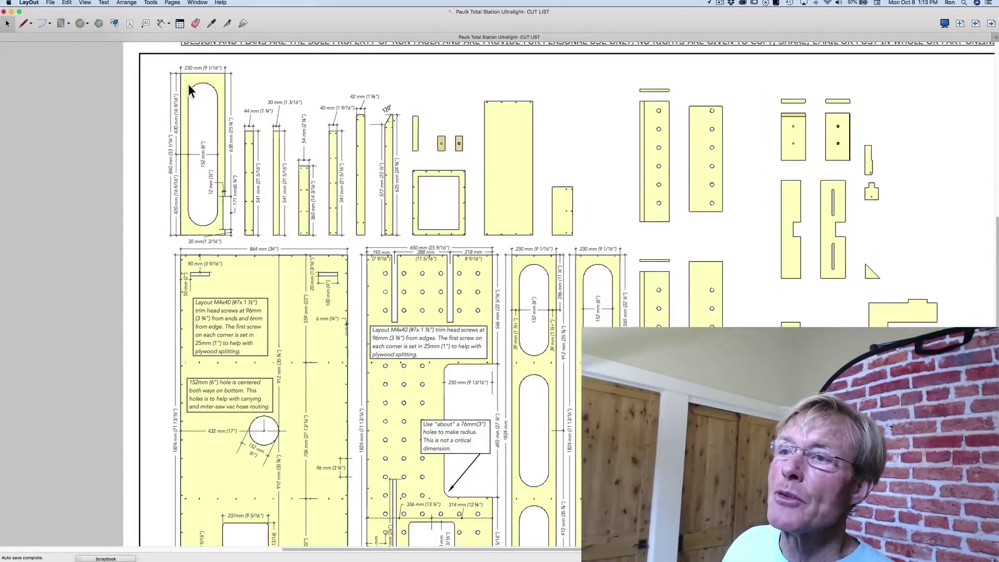
{"action": "scroll", "coordinate": [190, 86], "scroll_direction": "up", "scroll_amount": 2}
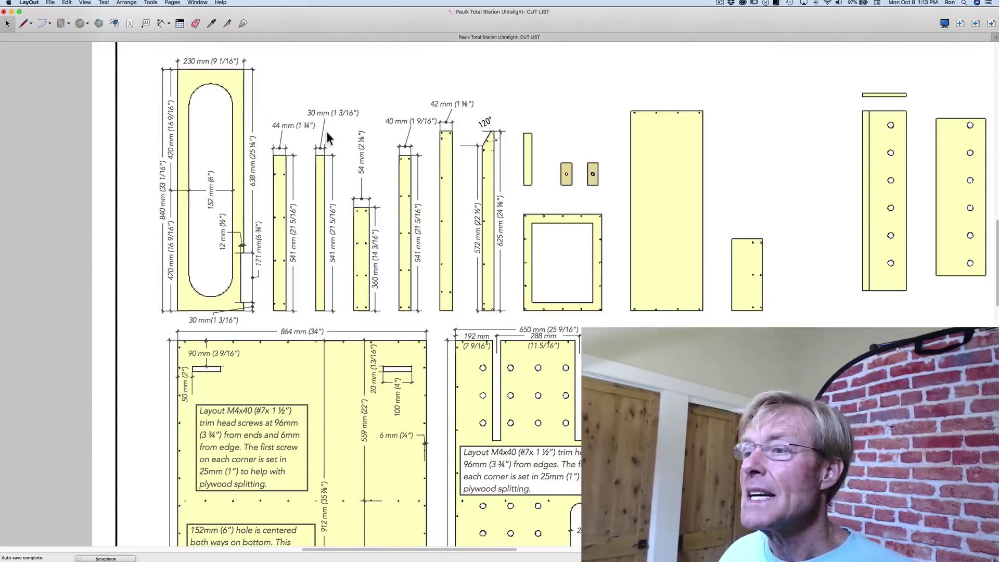
{"action": "scroll", "coordinate": [327, 162], "scroll_direction": "down", "scroll_amount": 3}
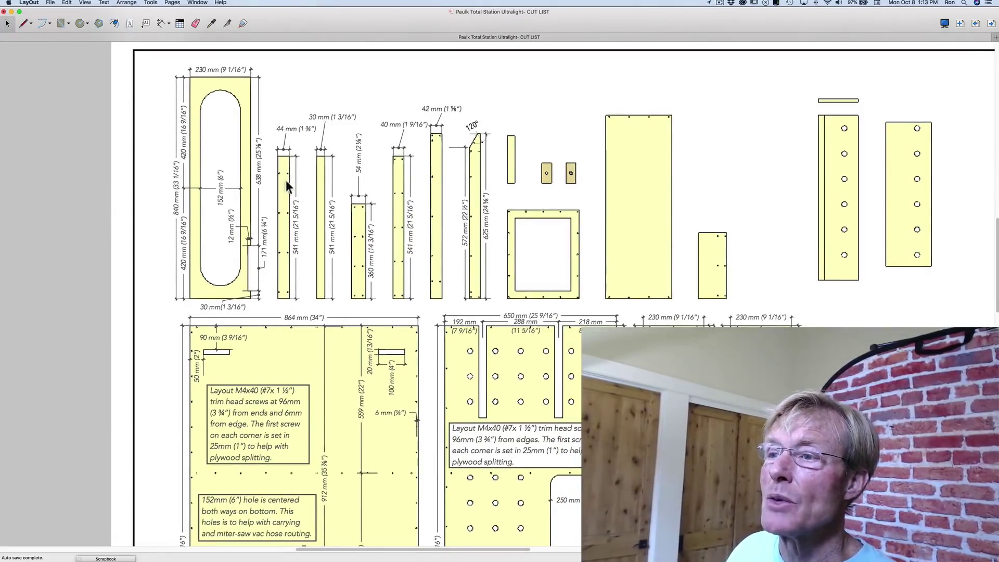
{"action": "scroll", "coordinate": [301, 180], "scroll_direction": "down", "scroll_amount": 2}
{"action": "scroll", "coordinate": [304, 174], "scroll_direction": "down", "scroll_amount": 2}
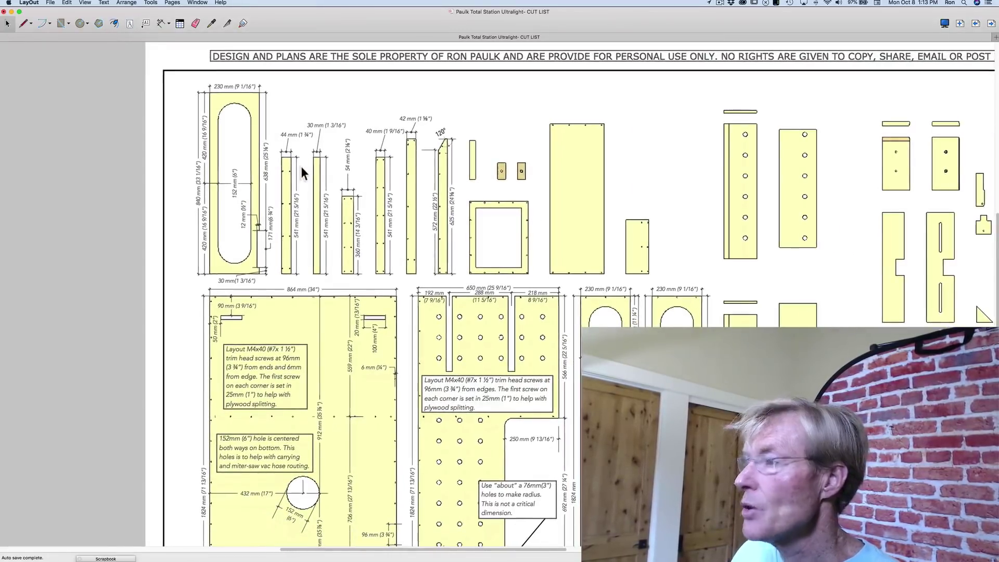
{"action": "scroll", "coordinate": [302, 169], "scroll_direction": "down", "scroll_amount": 1}
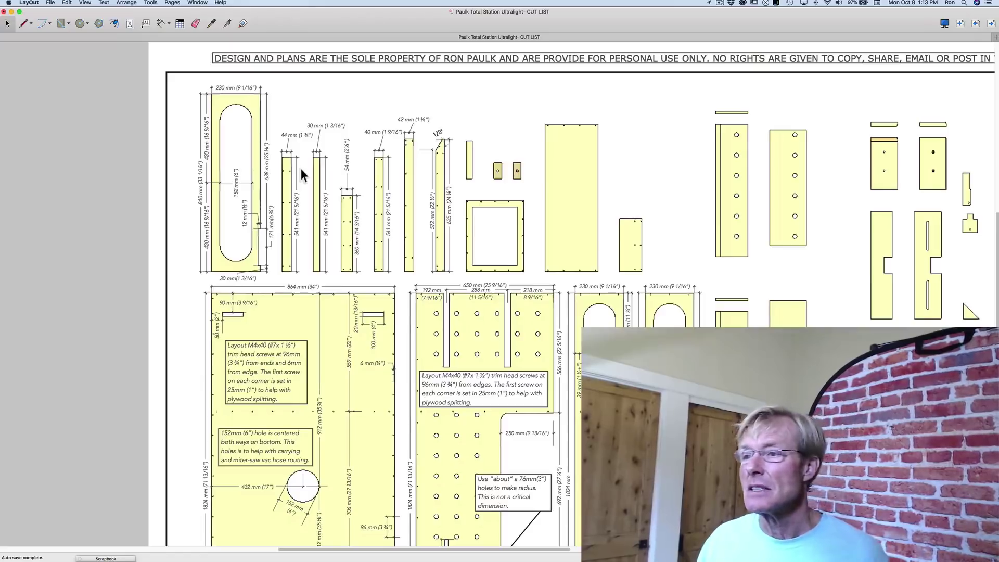